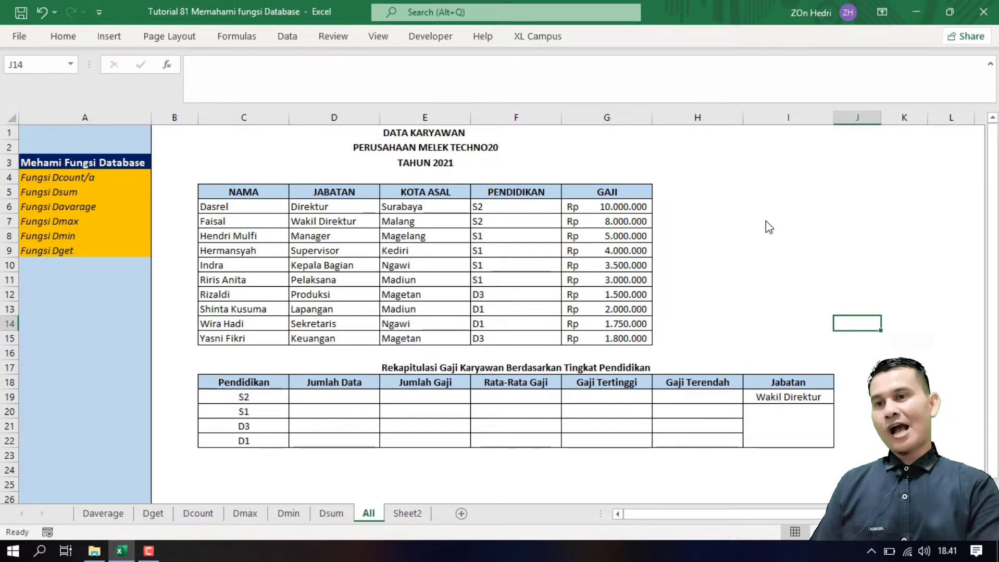
Step: Review the company title, the recap table, the S2/S1/D3/D1 levels, and the GAJI salary values
click(714, 188)
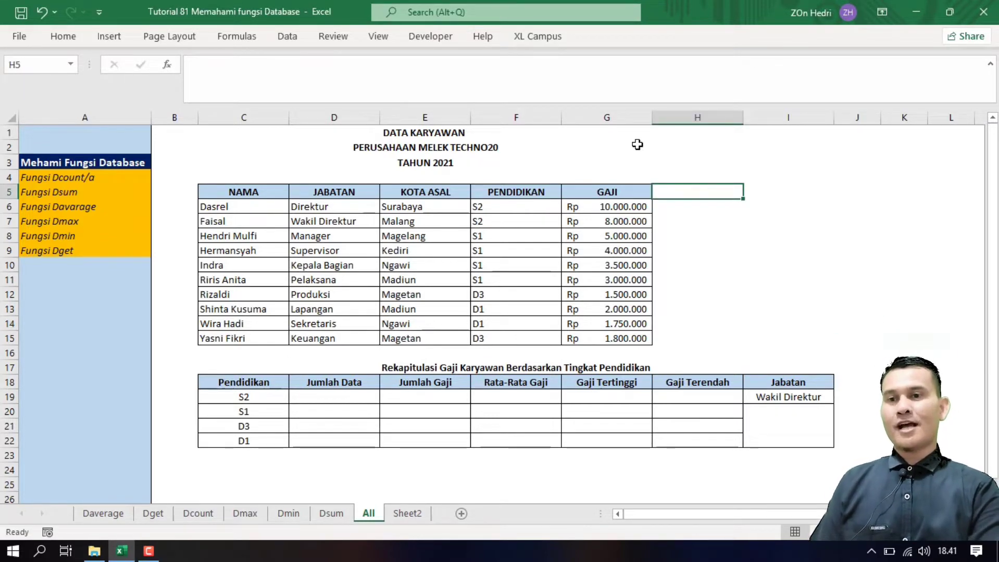
click(578, 150)
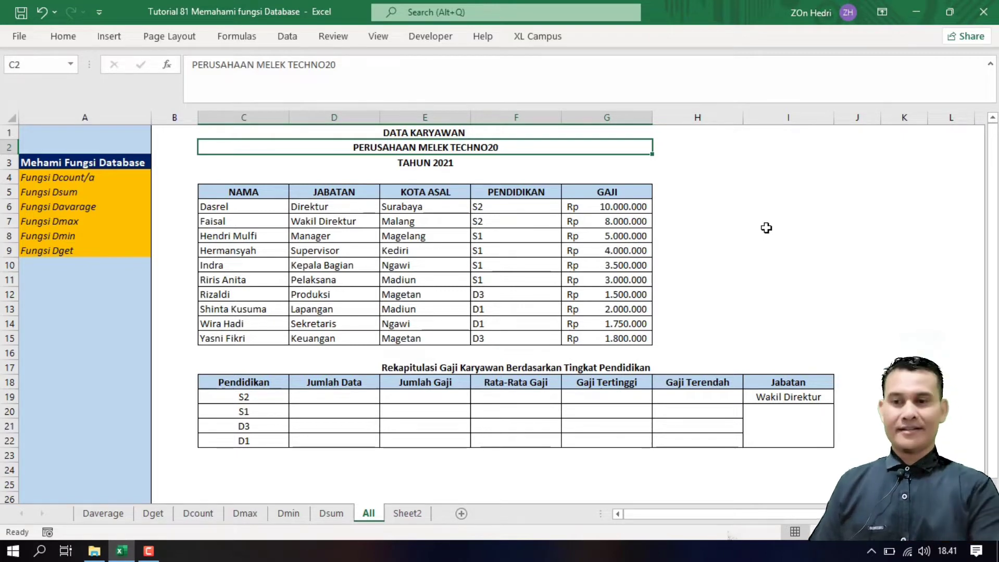
click(527, 368)
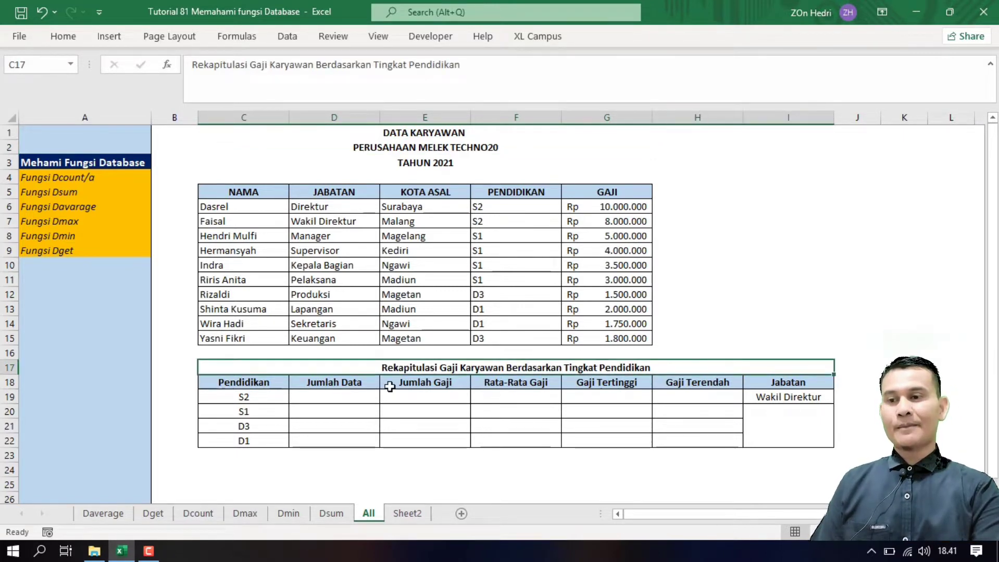
click(251, 411)
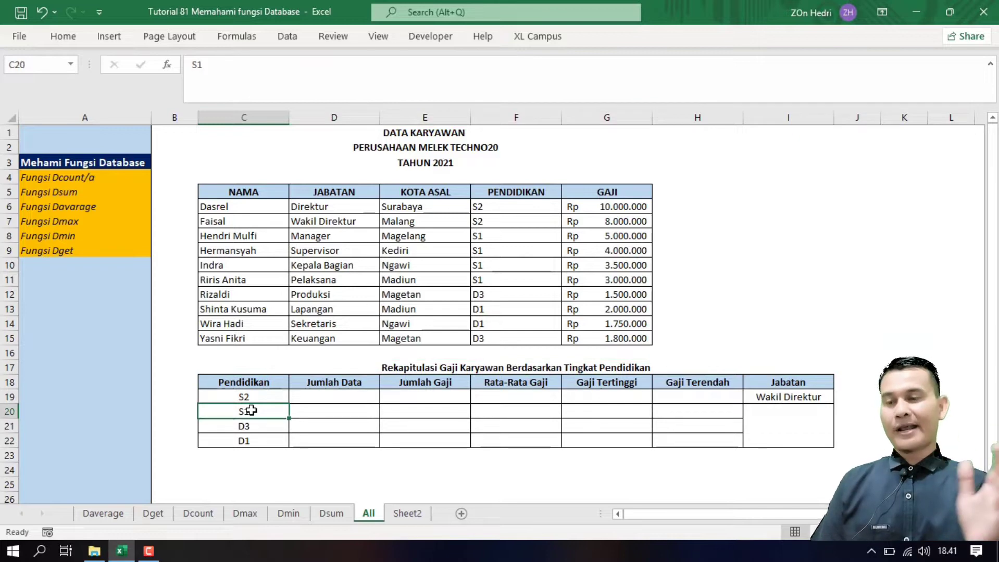
click(330, 382)
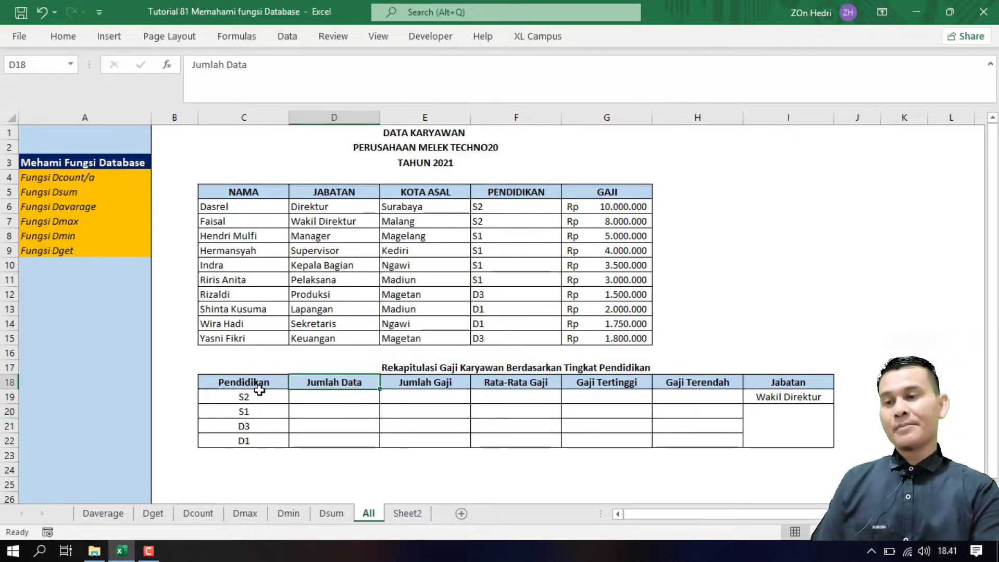
click(241, 396)
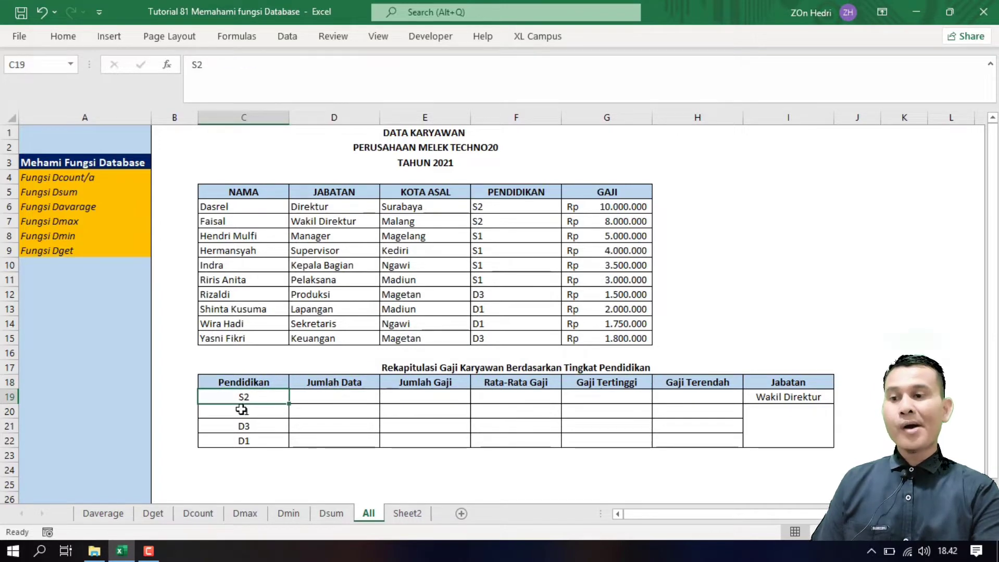
click(242, 411)
click(242, 427)
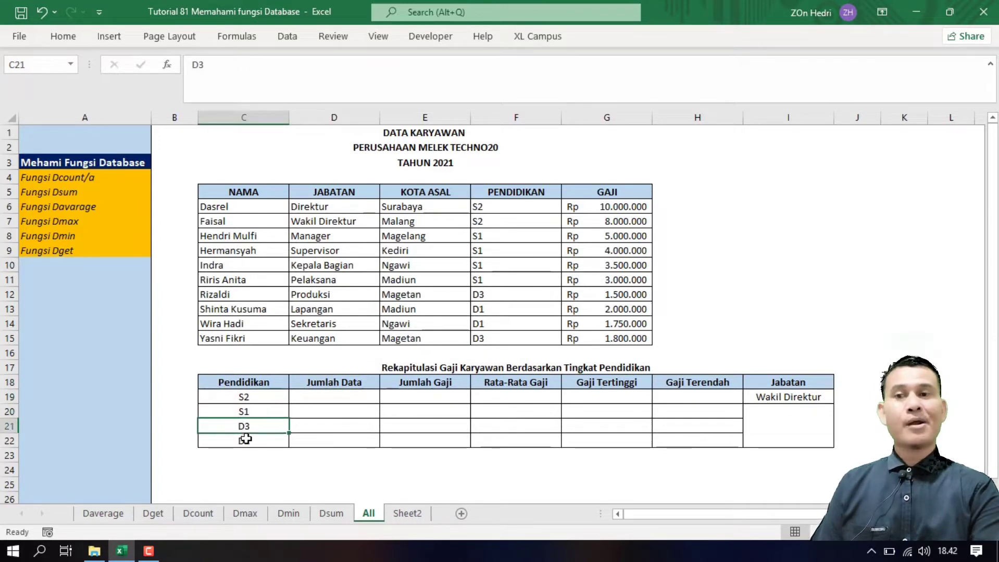
click(246, 441)
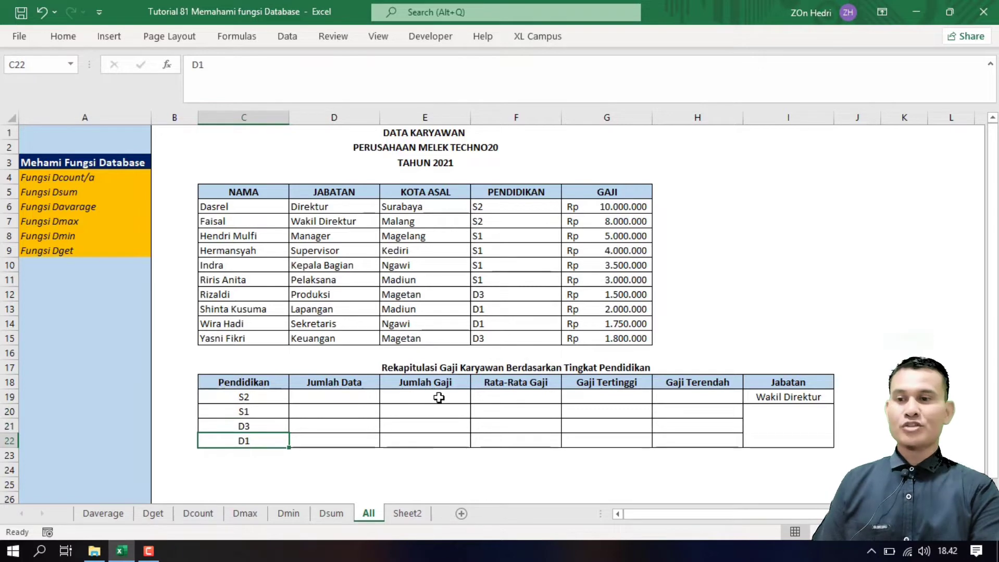
click(428, 383)
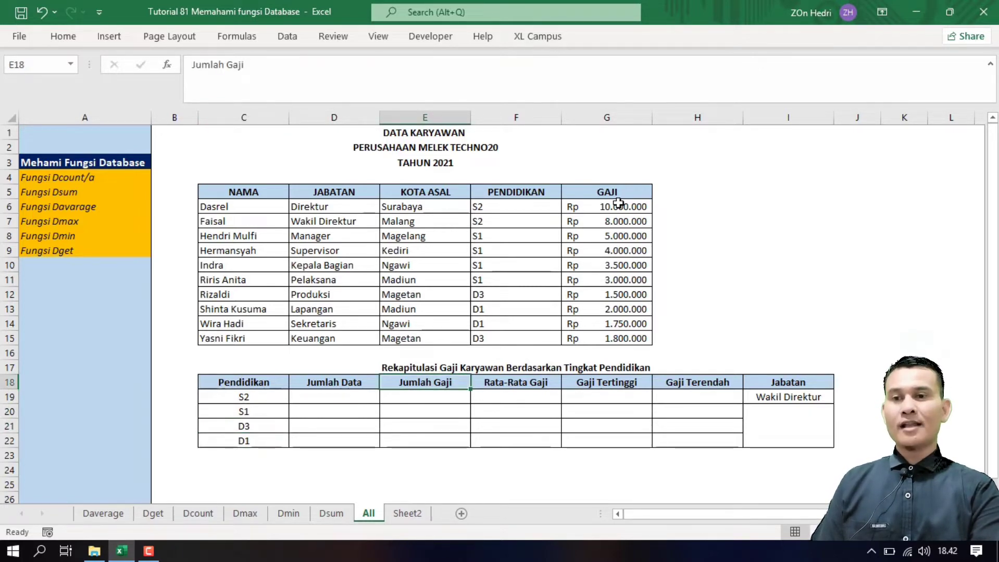
drag(620, 209, 617, 341)
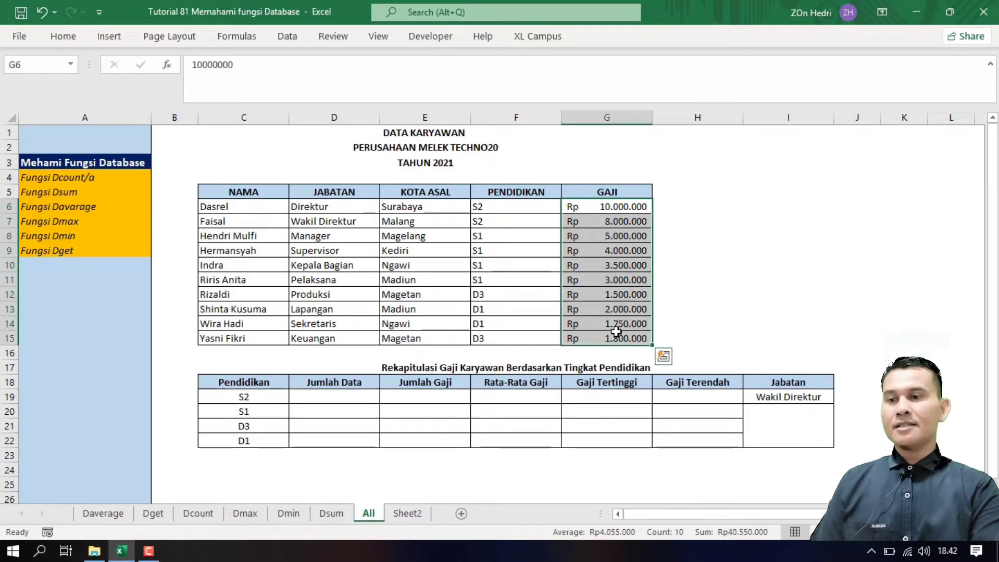
Step: Review the salary total cells and the Rata-Rata Gaji, Gaji Tertinggi, Gaji Terendah and Jabatan headings
click(410, 396)
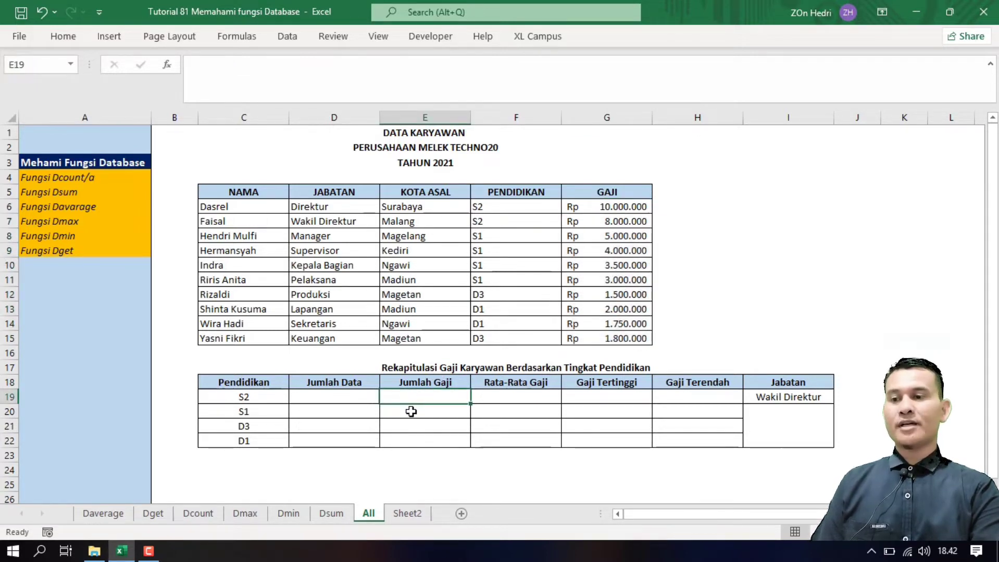
click(410, 411)
click(410, 427)
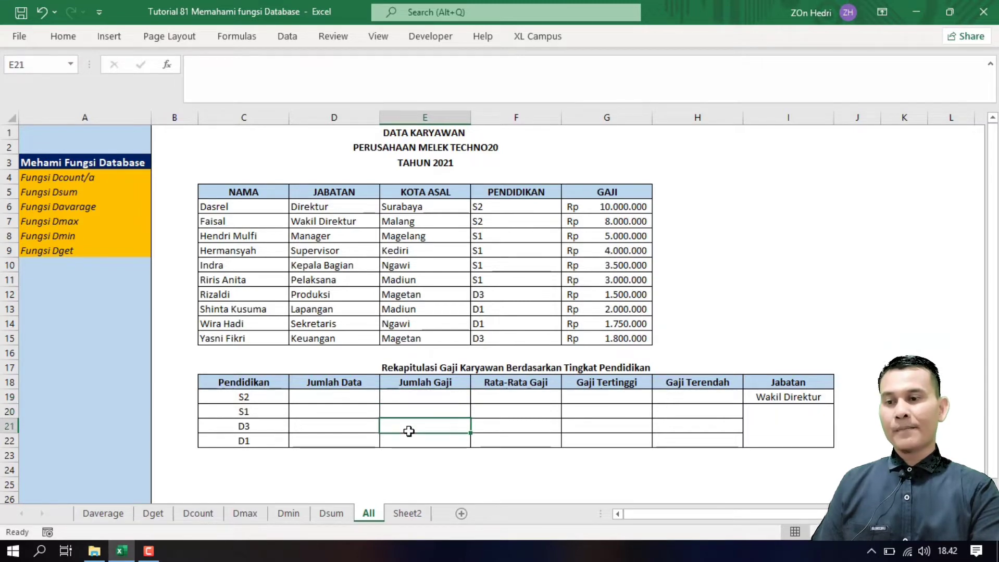
click(411, 442)
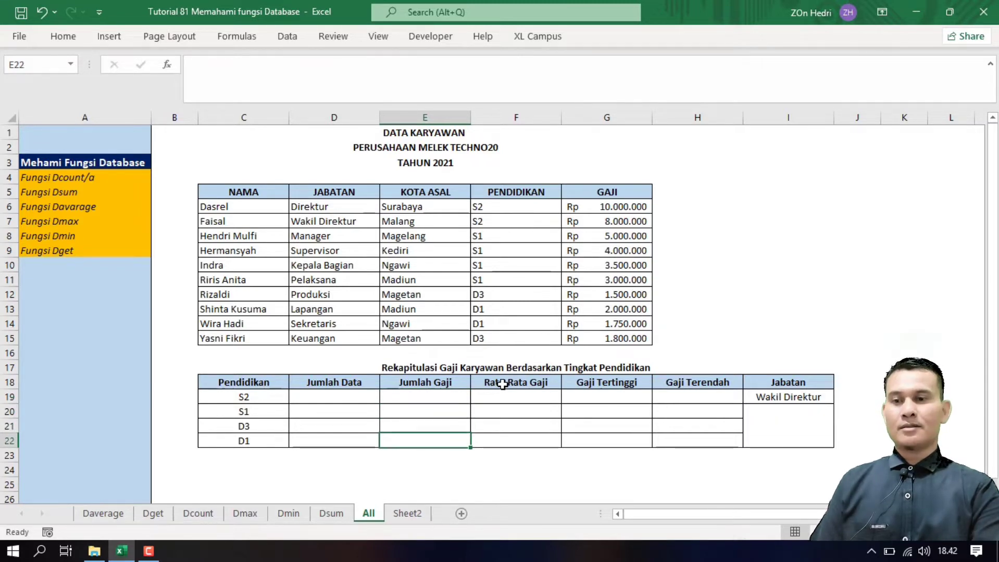
click(503, 383)
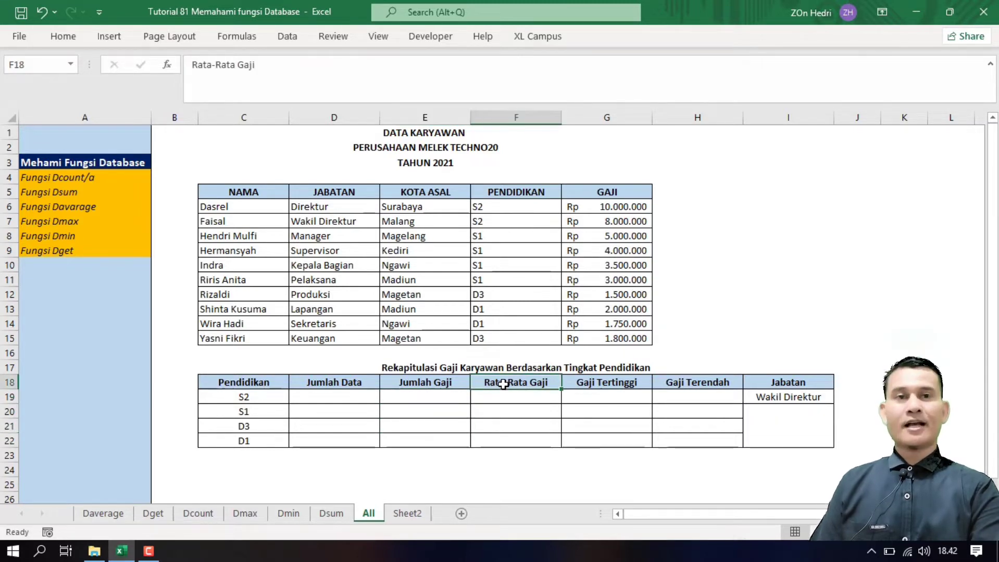
click(596, 381)
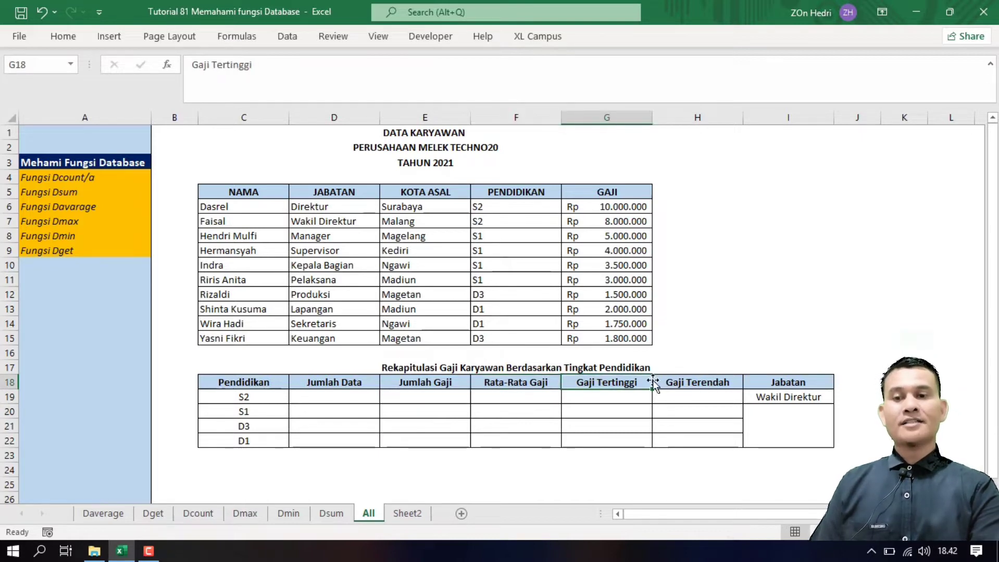
click(672, 383)
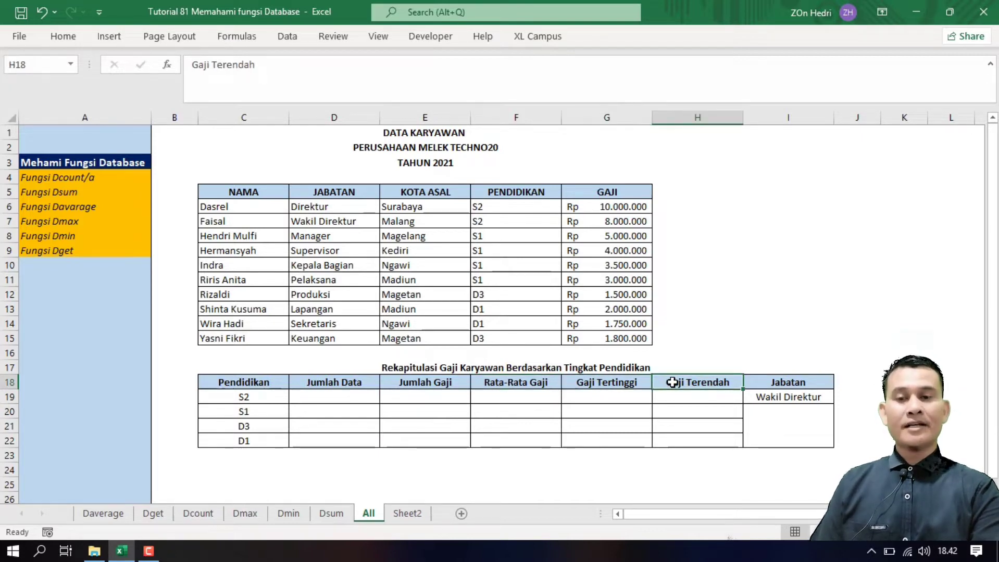
click(768, 382)
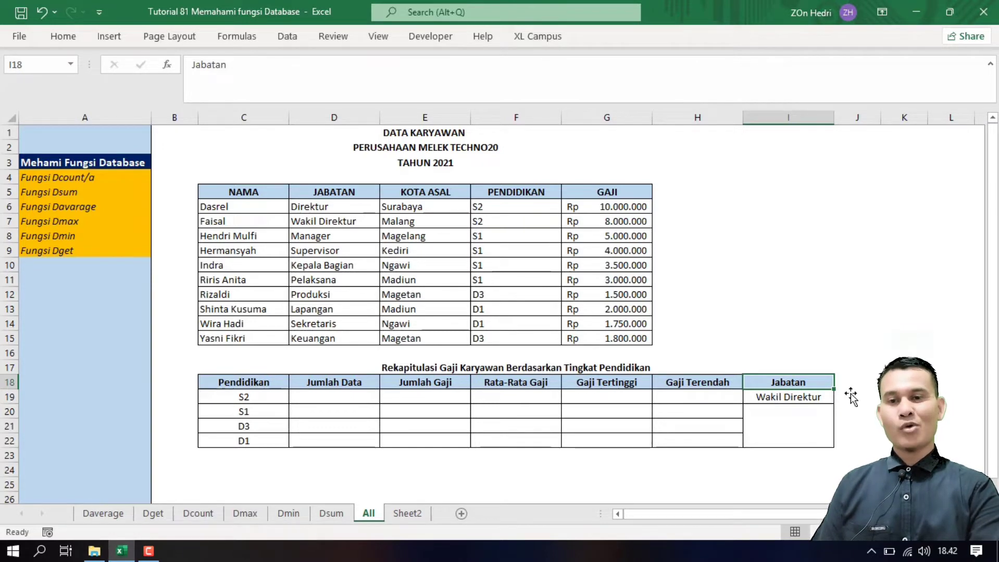
Step: Set the recap's Jabatan cell I19 to Manager from its dropdown list
click(826, 397)
click(840, 396)
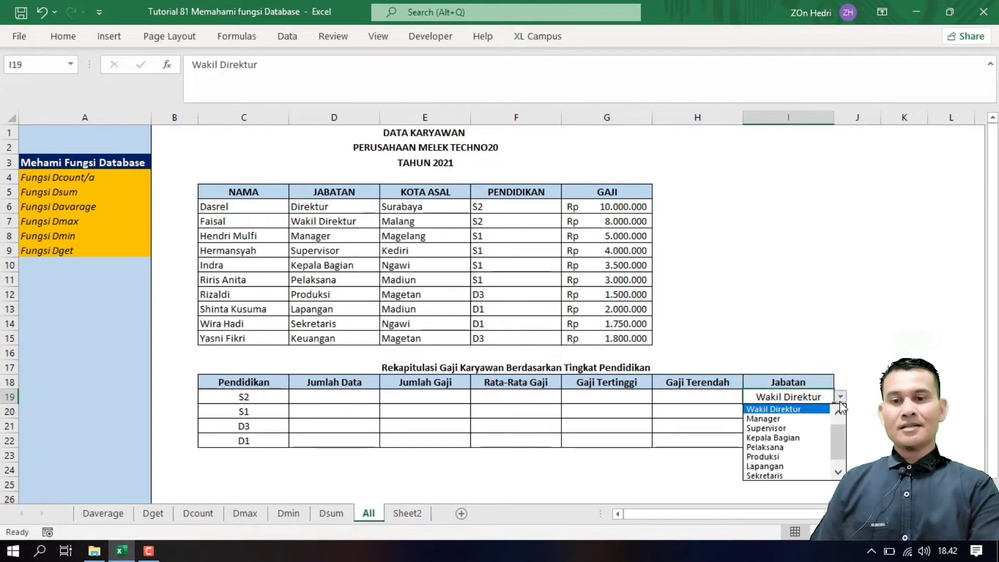
click(771, 418)
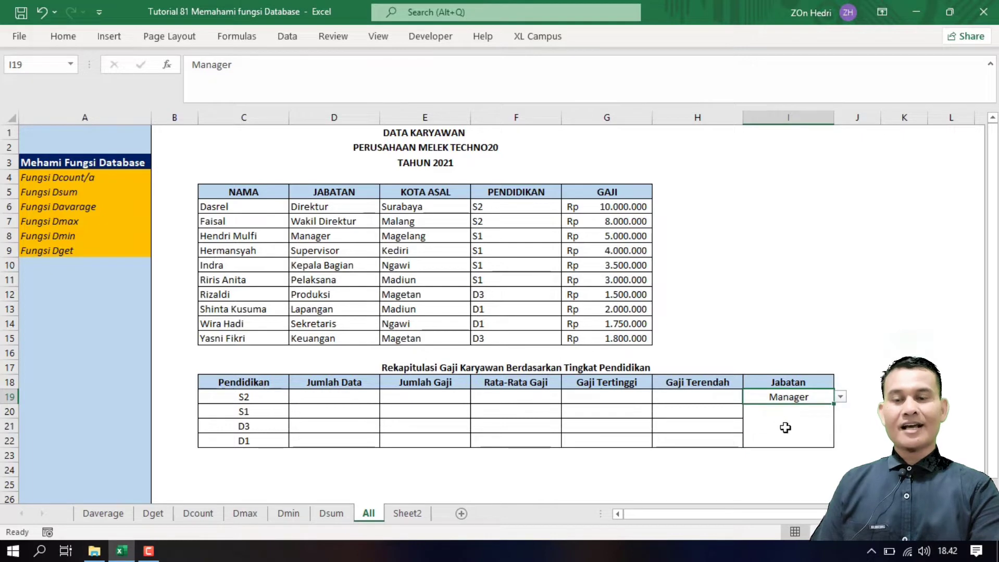
click(785, 427)
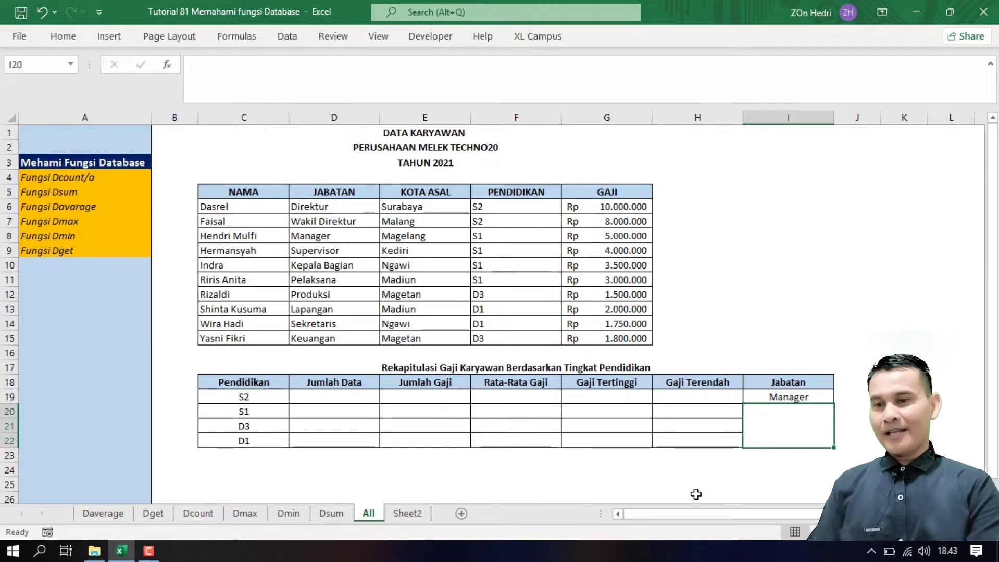
click(336, 395)
click(258, 398)
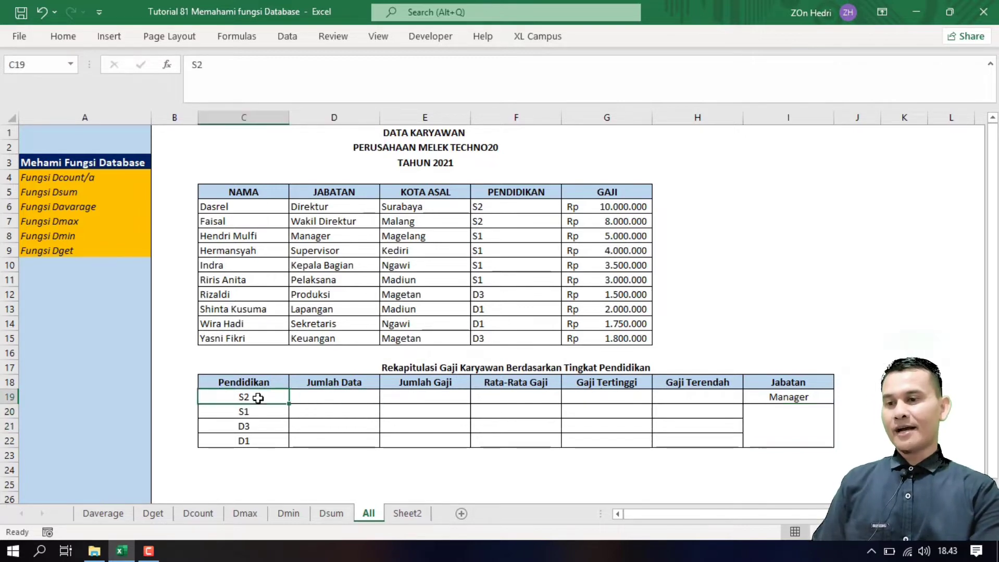
click(338, 398)
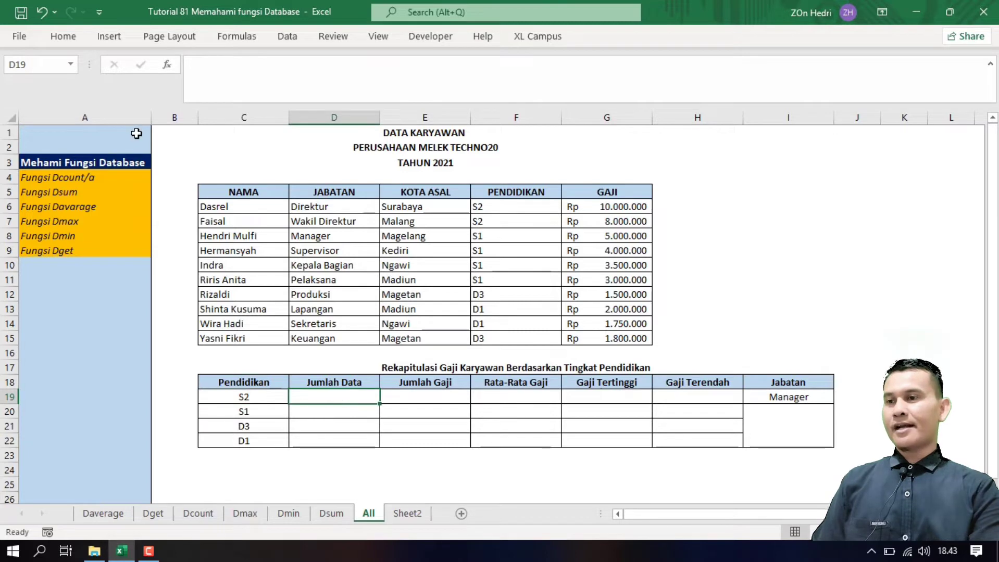
drag(50, 177, 47, 252)
click(325, 401)
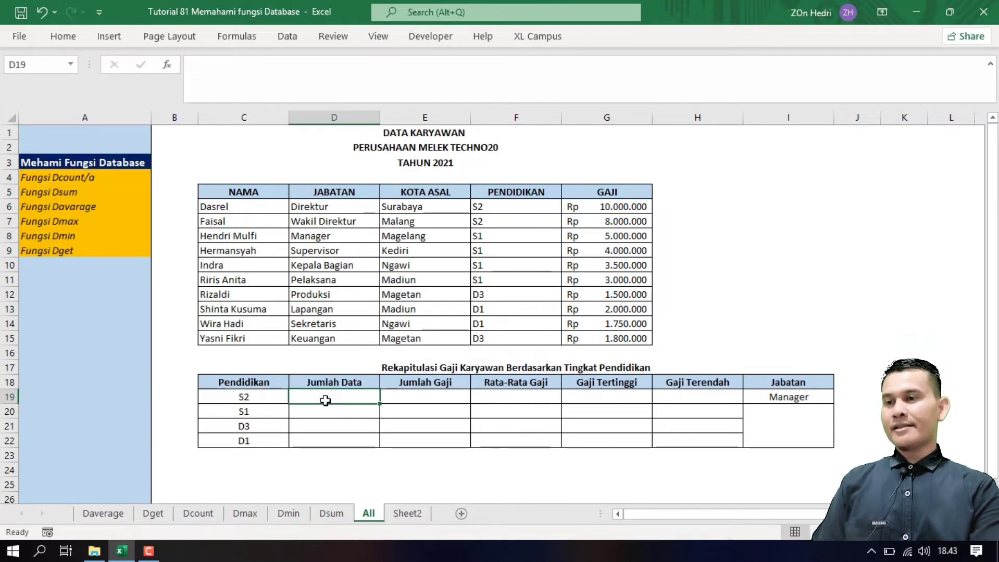
click(57, 178)
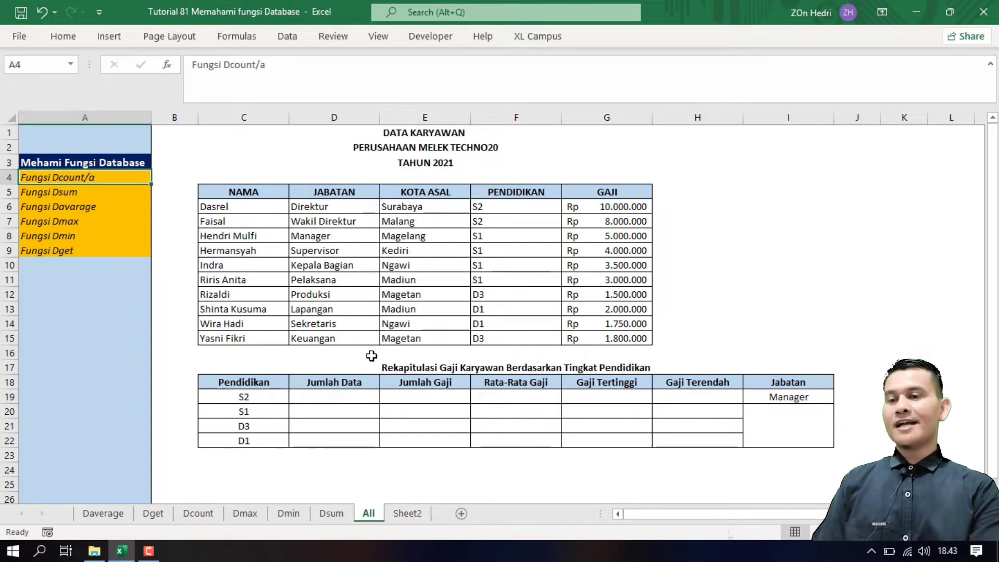
click(333, 398)
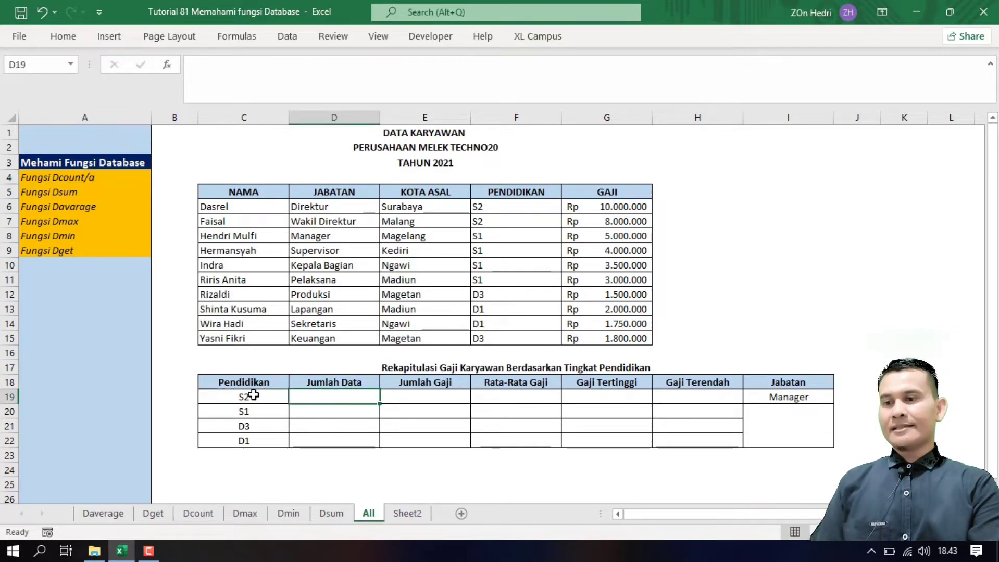
drag(241, 386, 245, 440)
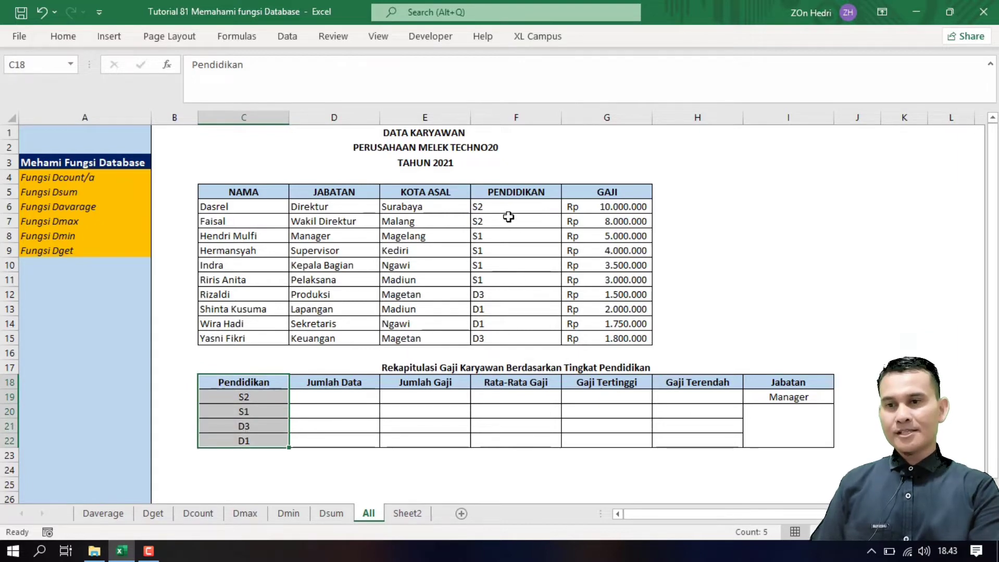
drag(508, 219, 501, 309)
click(324, 394)
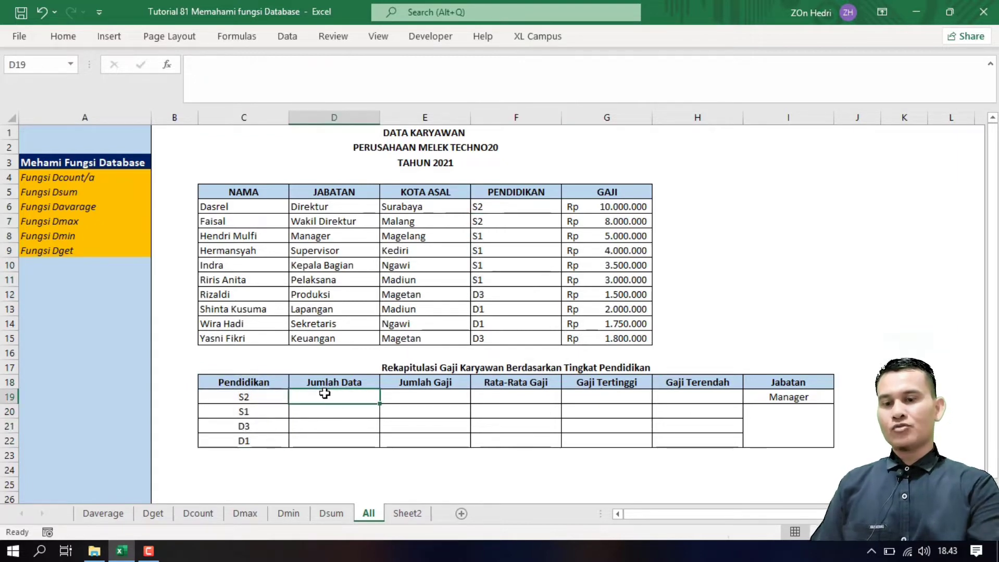
Step: Enter =DCOUNTA(C5:G15;F5;C18:C19) in D19 to count S2 employees
text(=dc)
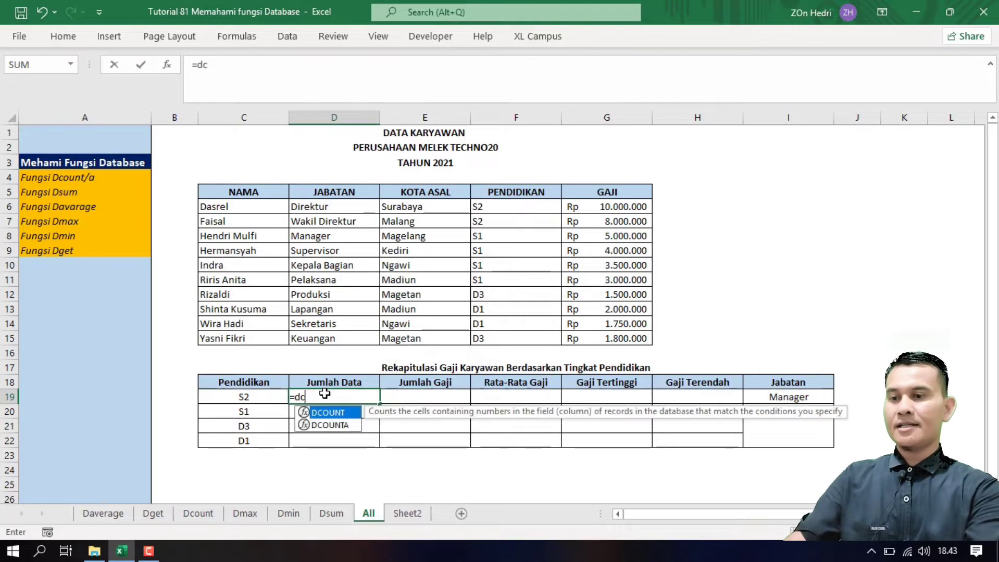
text(ounta)
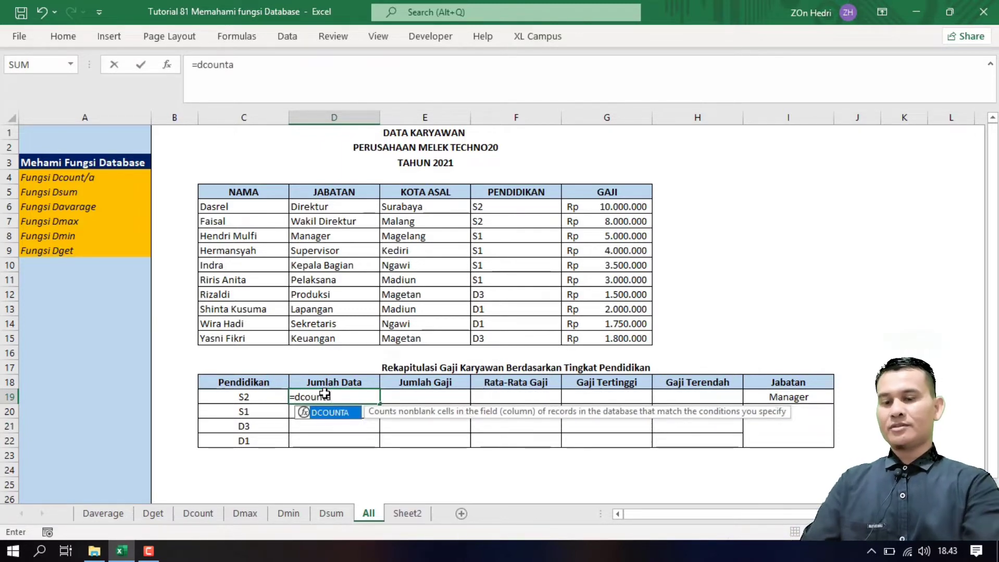
text(()
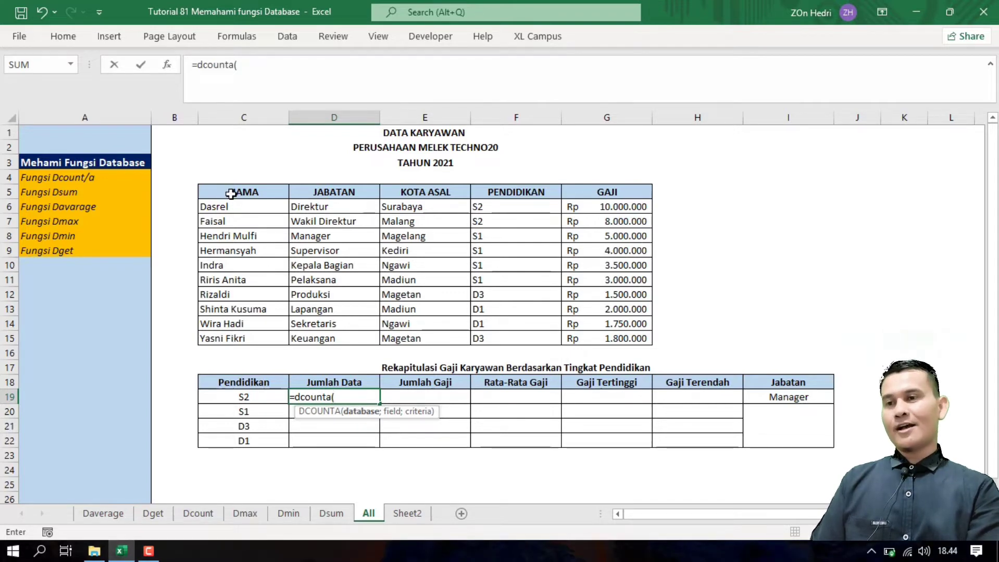
drag(231, 193, 643, 339)
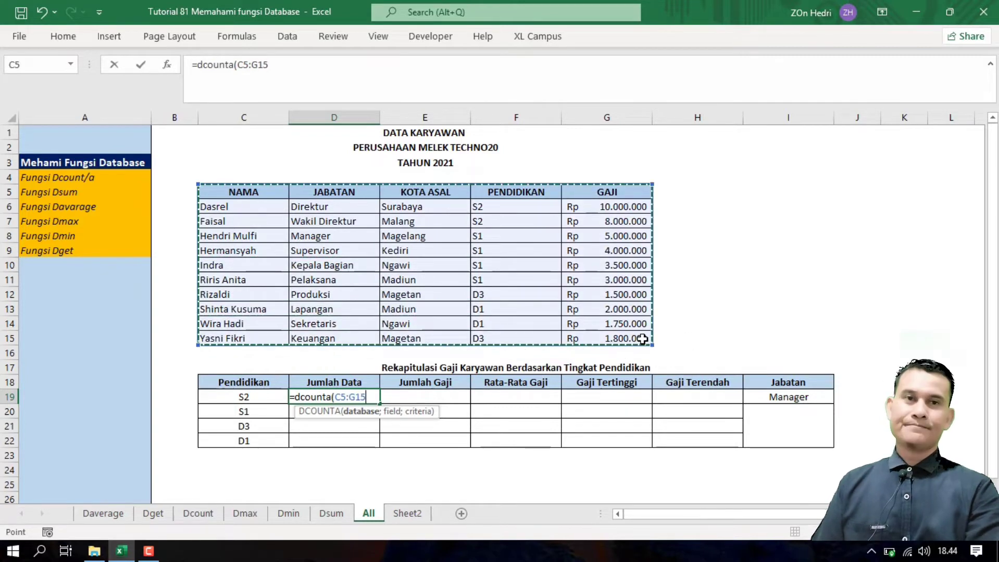
text(;)
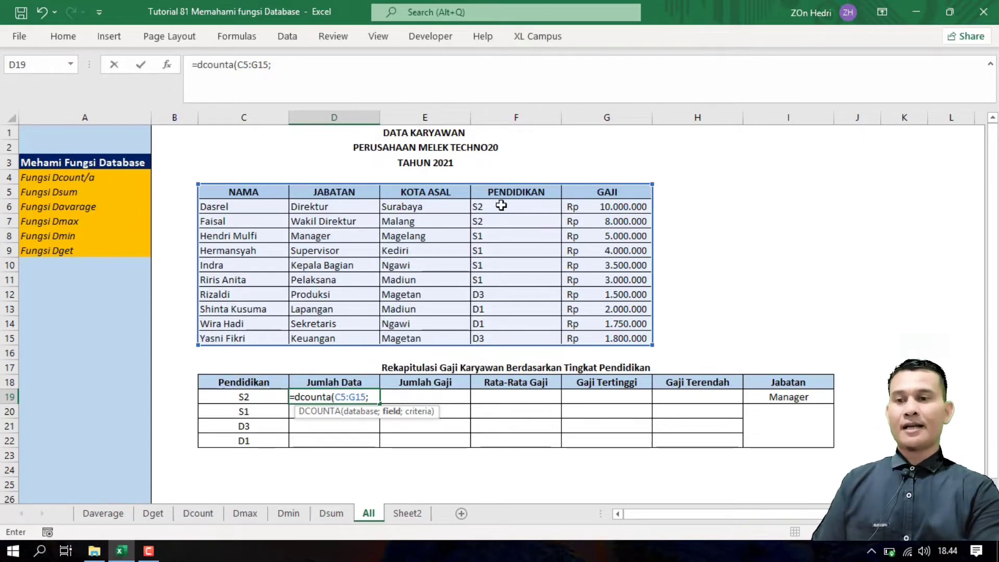
click(512, 194)
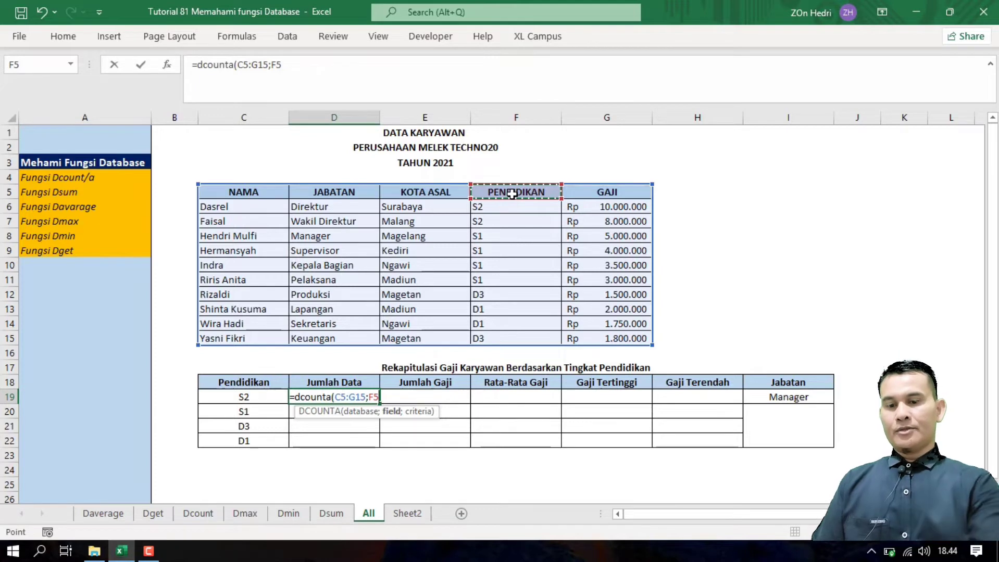
text(;)
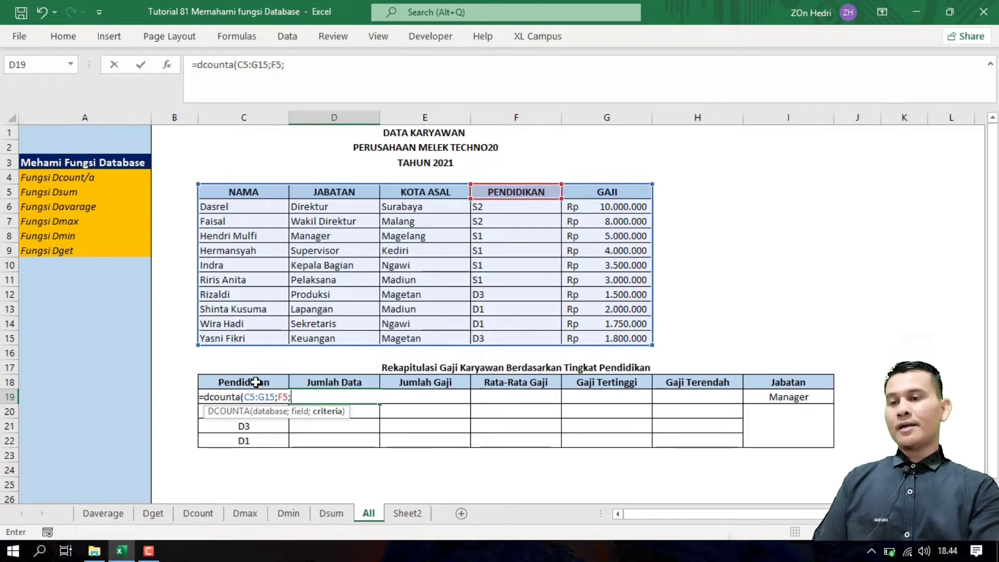
drag(255, 382, 256, 398)
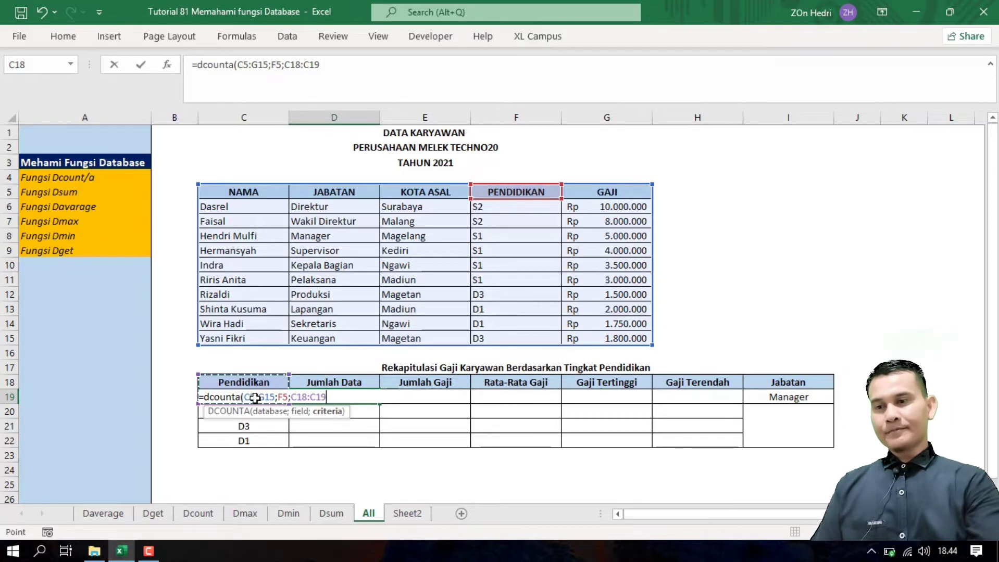
text())
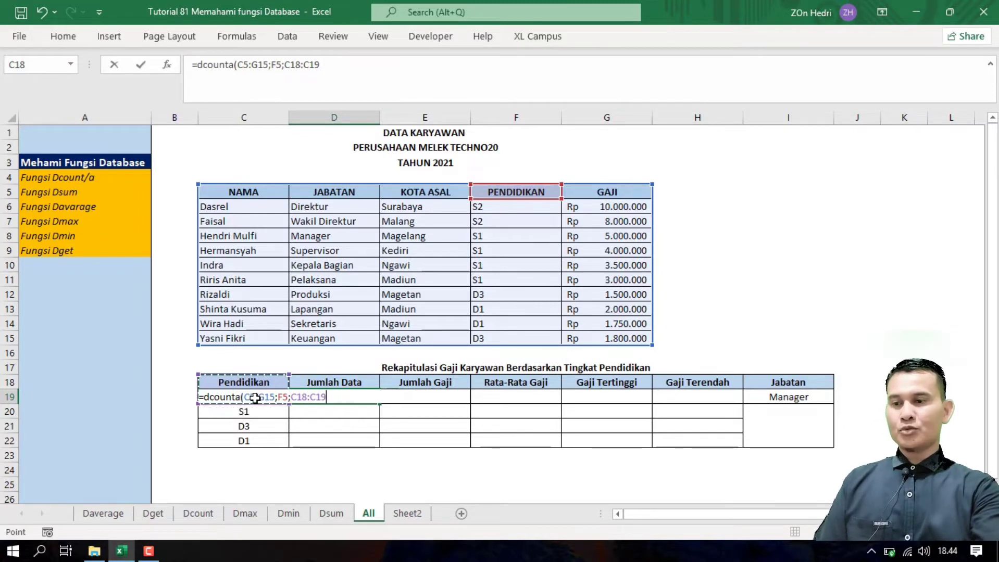
key(Return)
Step: Check the count of 2 against the S2 criterion and the table's education entries
click(325, 400)
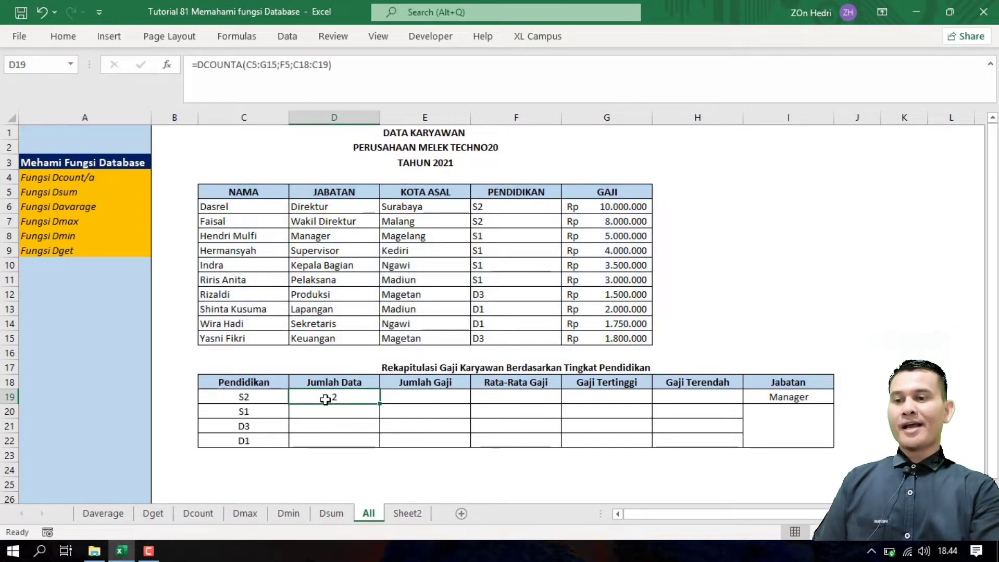
click(257, 398)
click(521, 211)
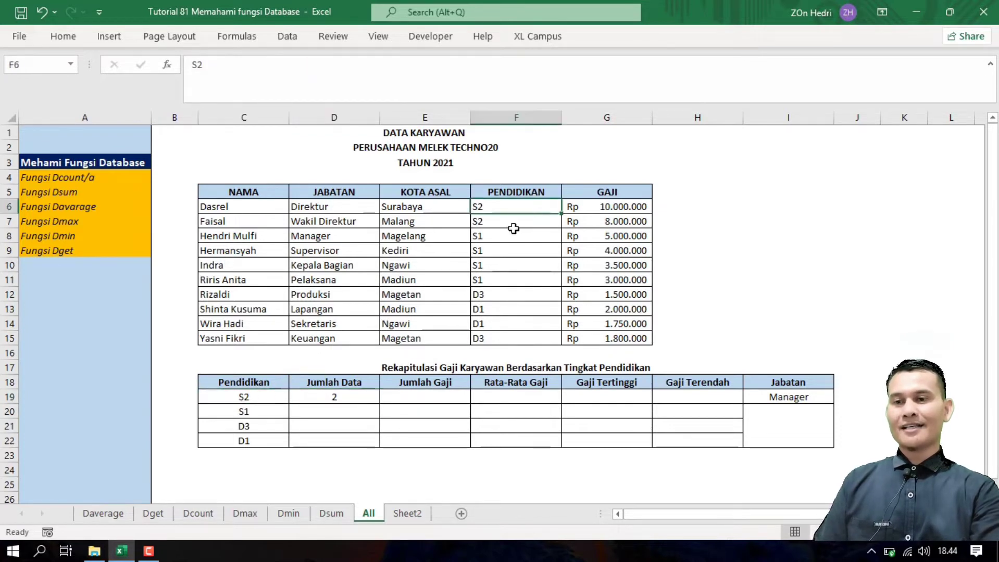
click(501, 266)
Step: Change F7's education to S1 and see the S2 count in D19 drop
drag(489, 208, 489, 221)
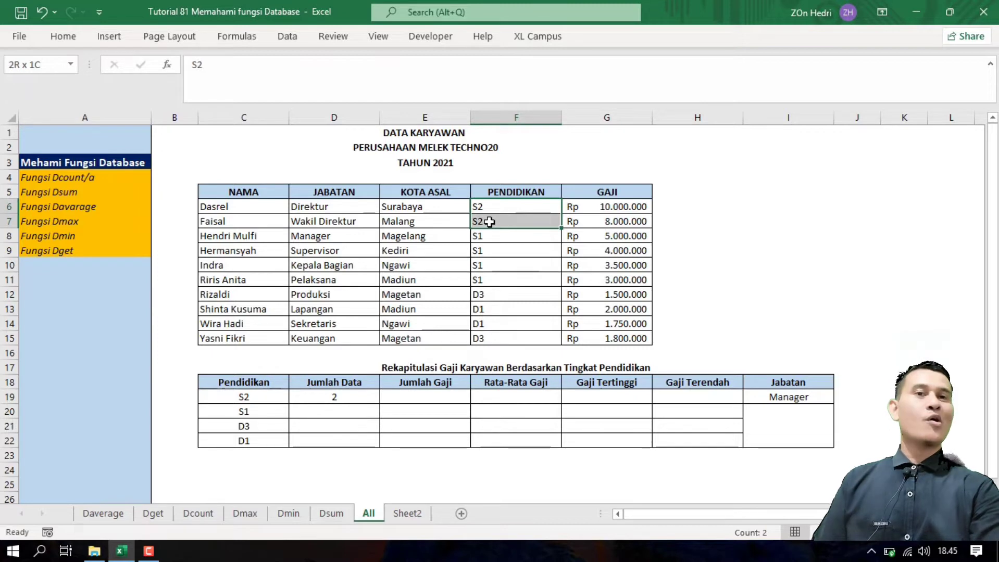
click(484, 224)
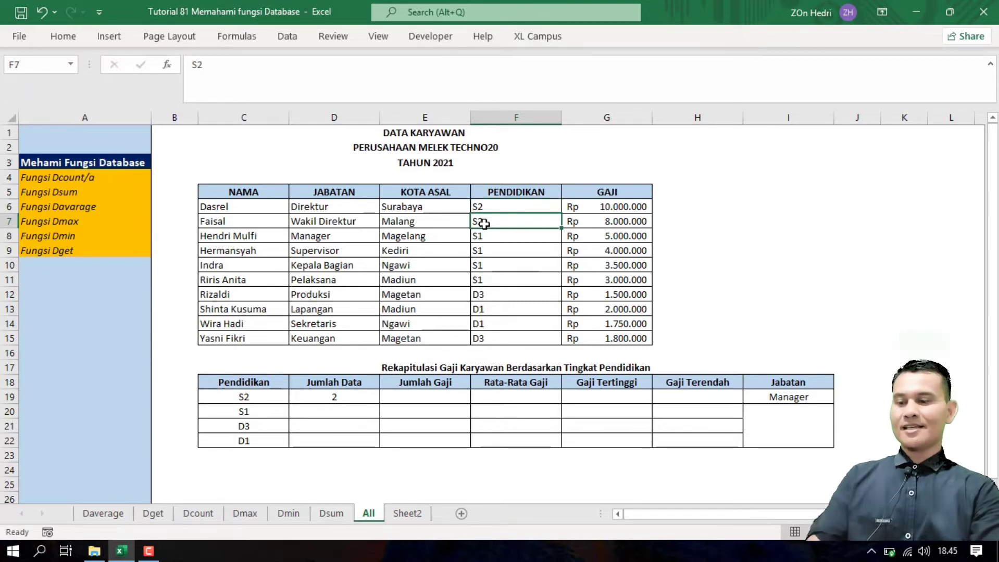
text(S1)
click(494, 265)
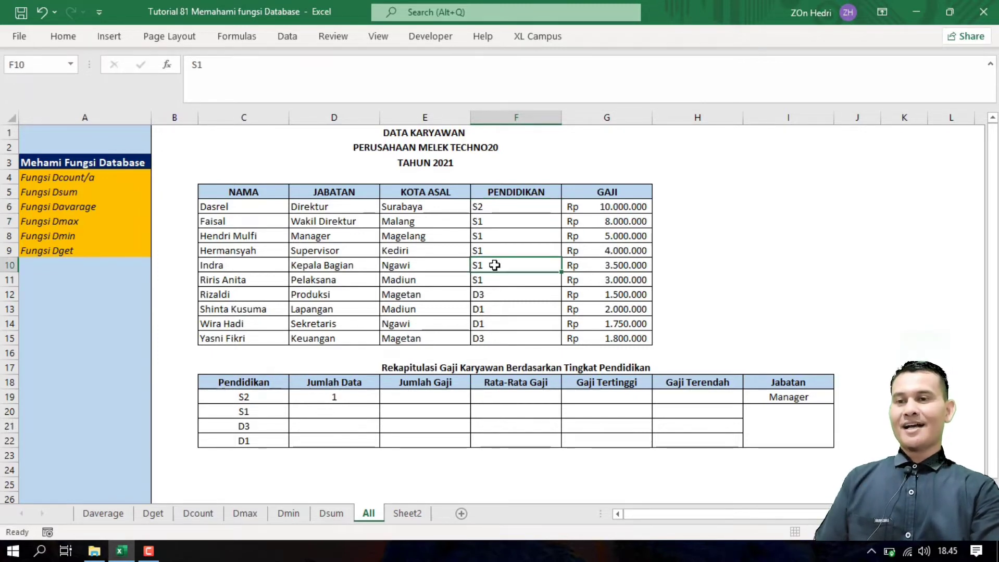
click(345, 399)
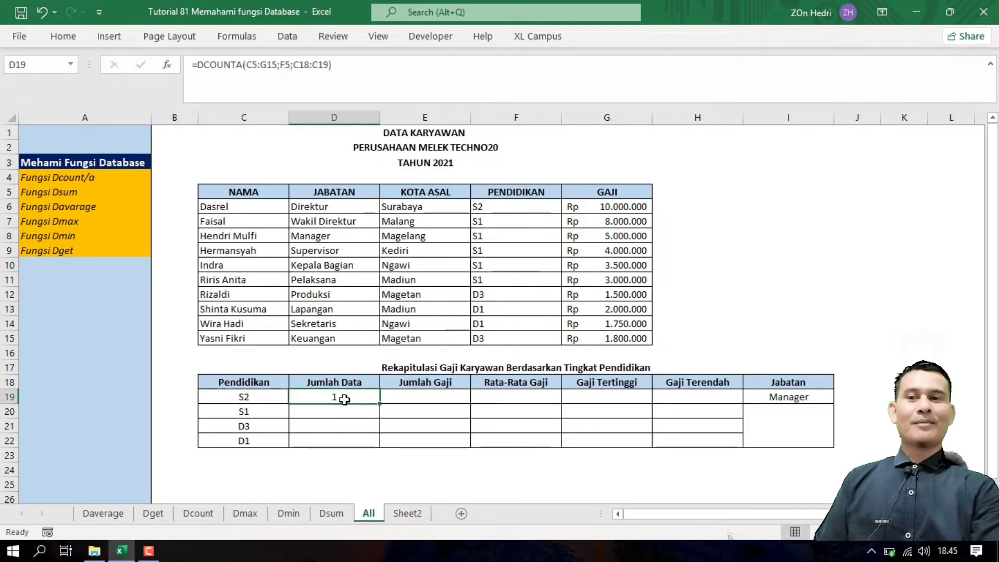
Step: Change F10's education to S2, bringing the S2 count back to 2
click(486, 224)
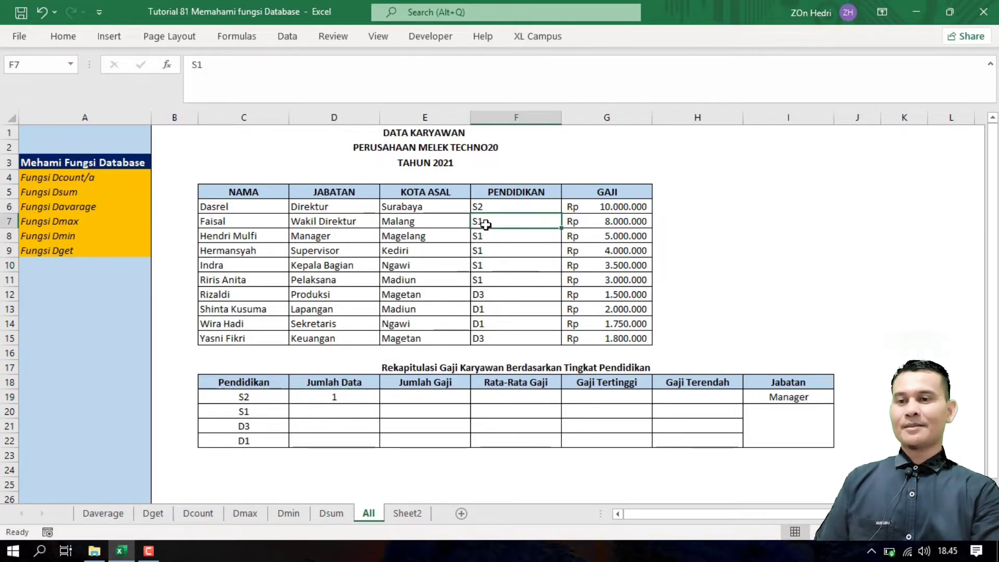
click(481, 267)
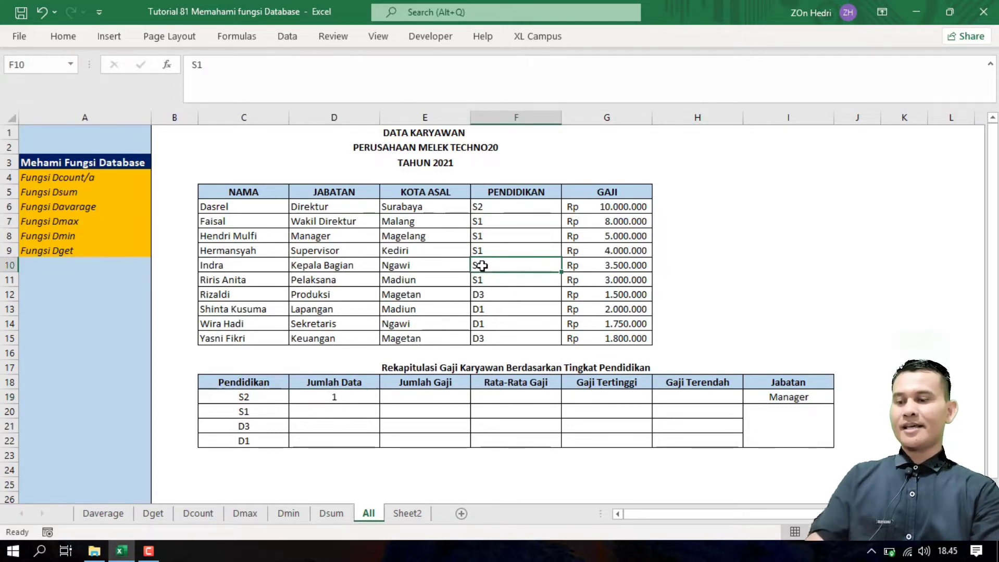
text(S2)
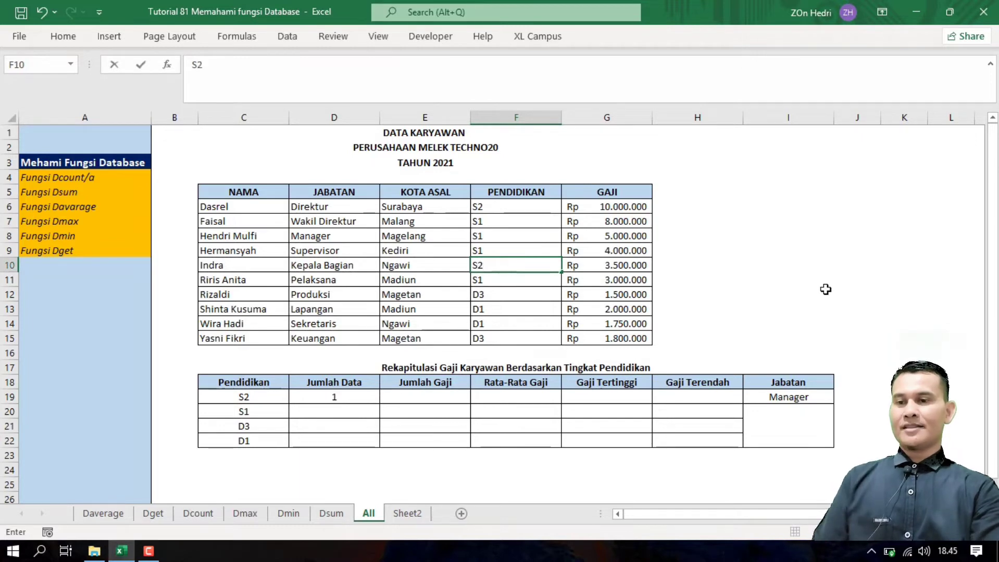
click(607, 434)
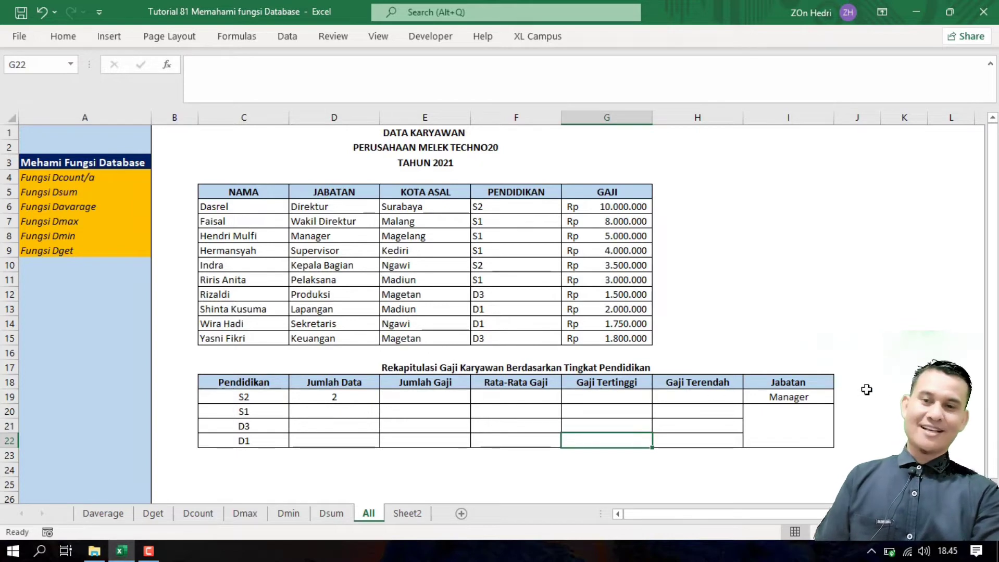
click(428, 398)
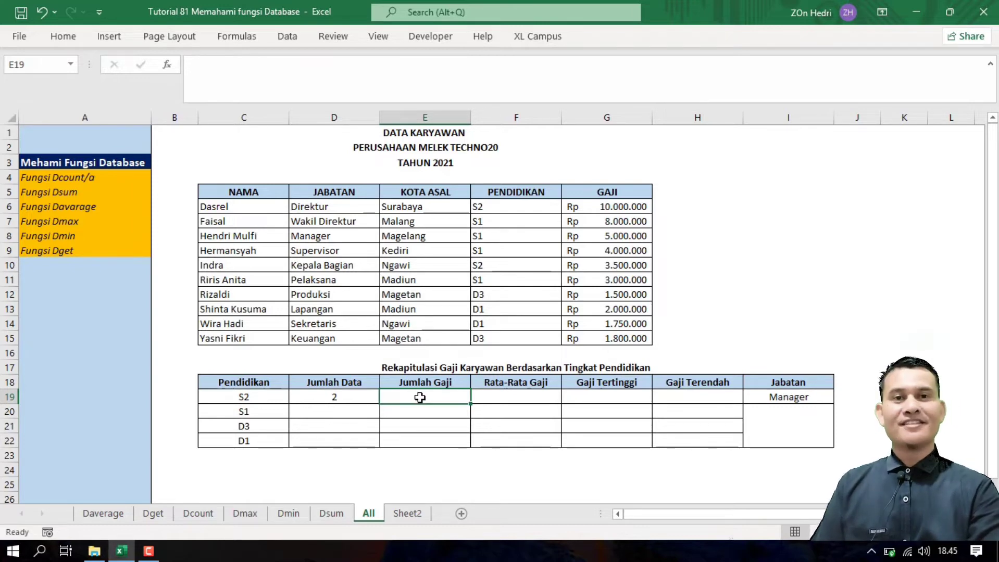
Step: Enter =DSUM(C5:G15;G5;C18:C19) in E19, totalling S2 salaries to 13500000
text(=ds)
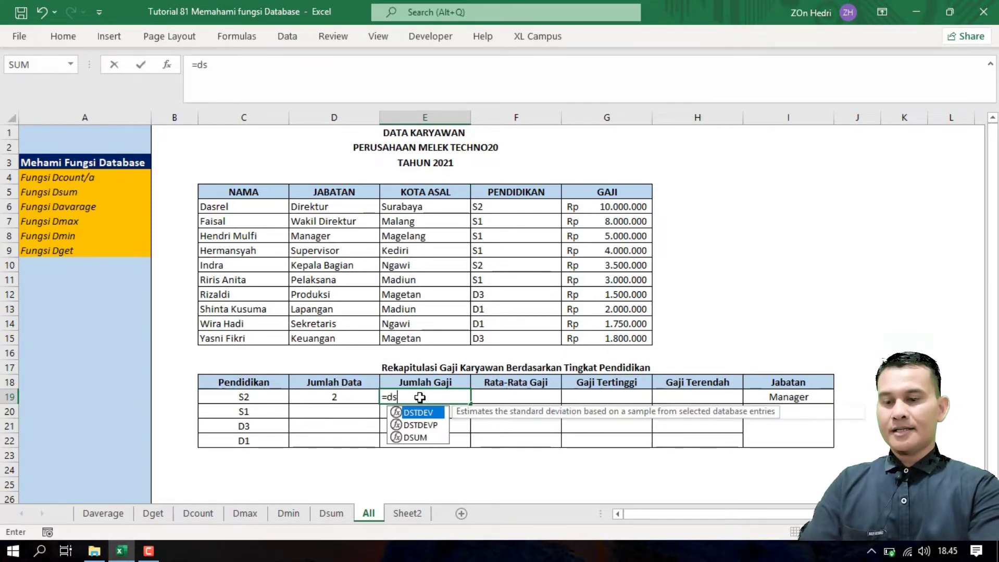
text(um()
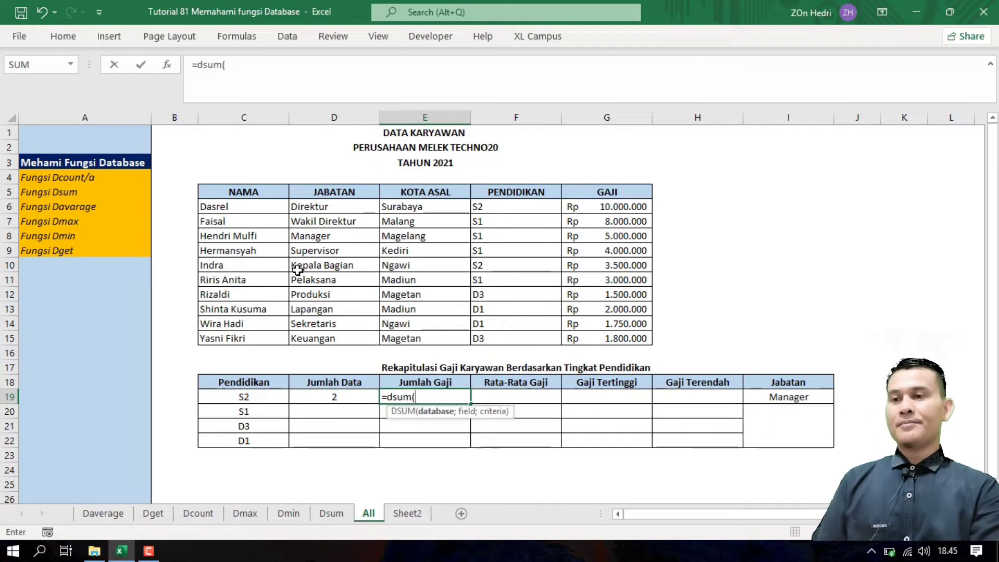
drag(245, 190, 644, 345)
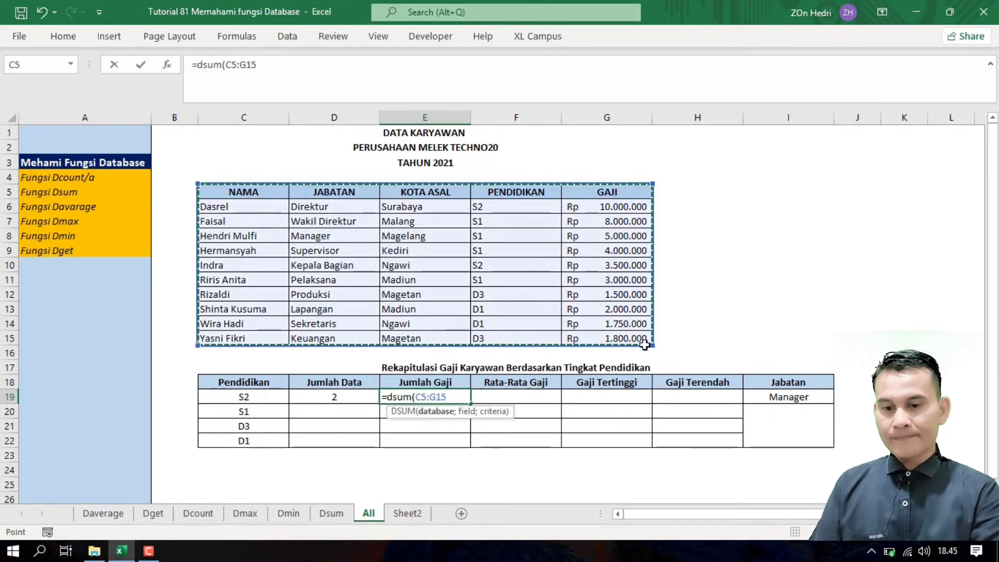
text(;)
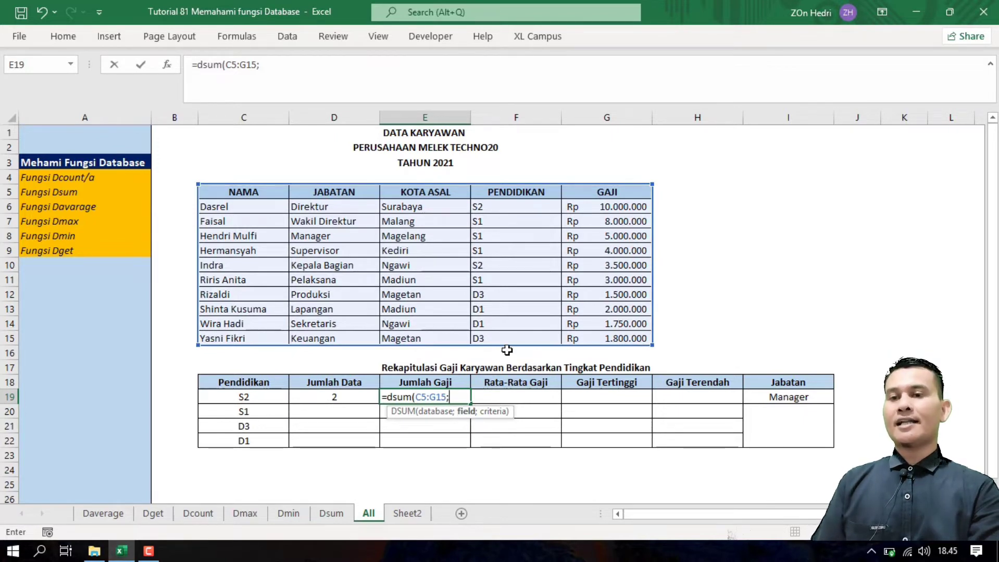
click(609, 193)
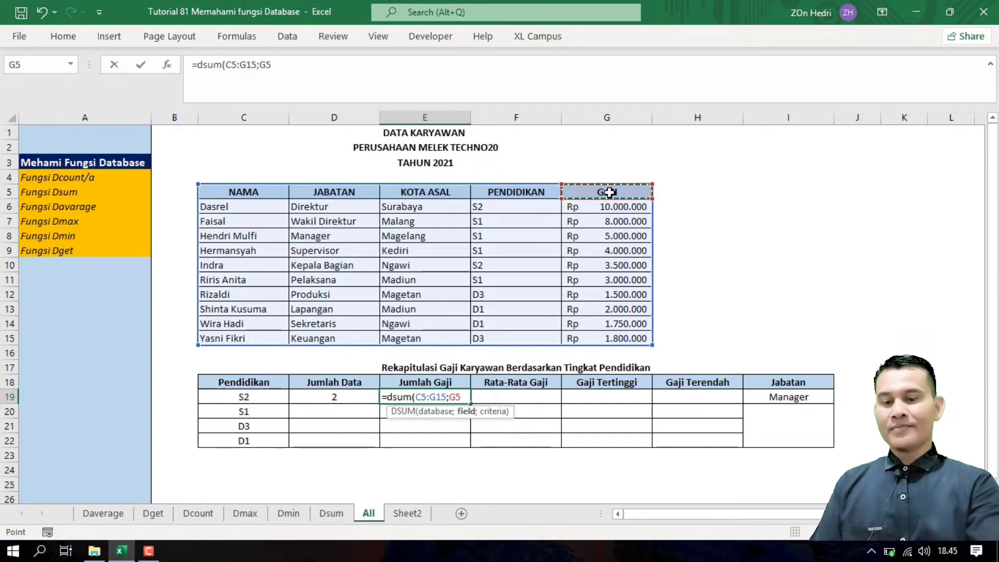
text(;)
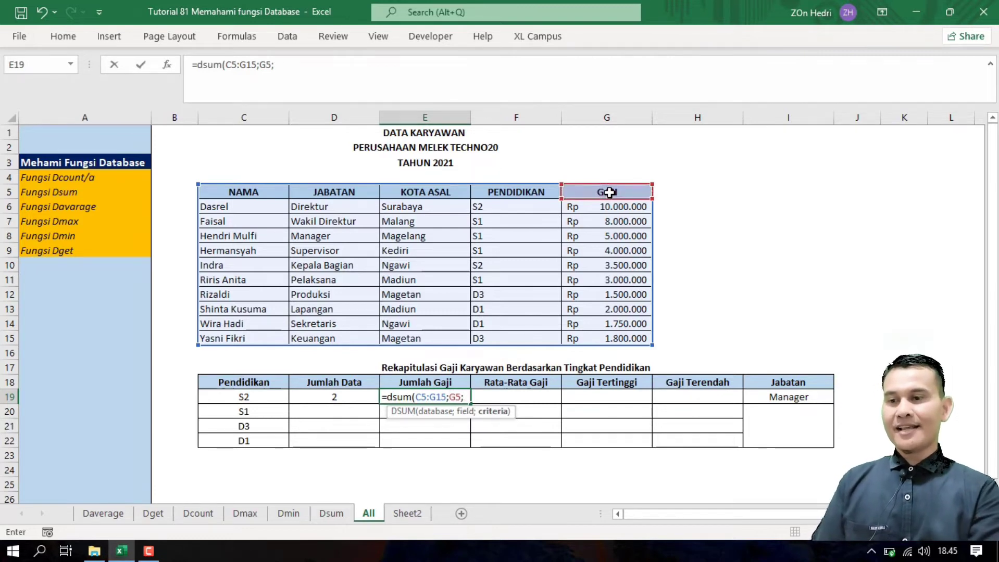
click(243, 388)
drag(243, 392, 243, 397)
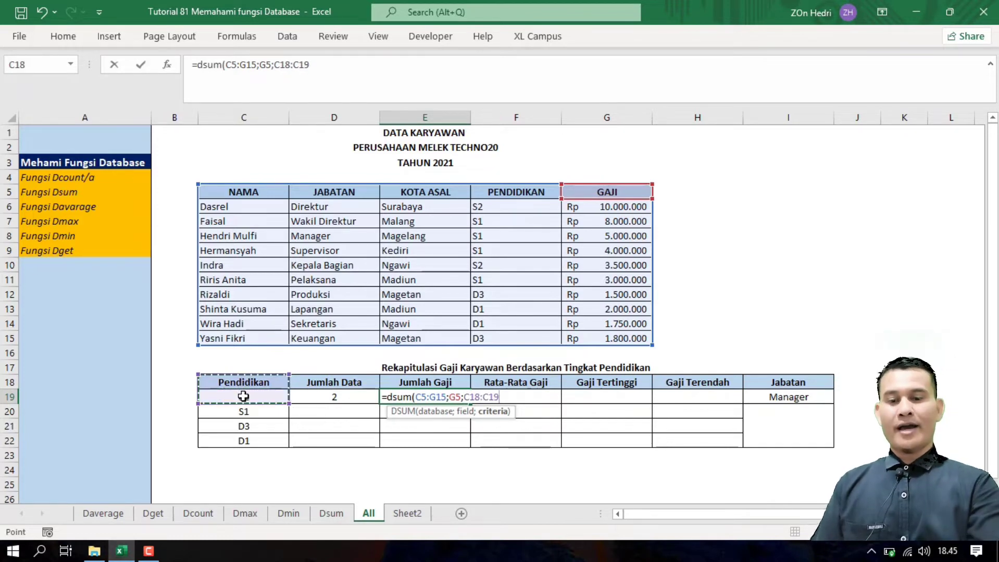
key(Return)
click(428, 396)
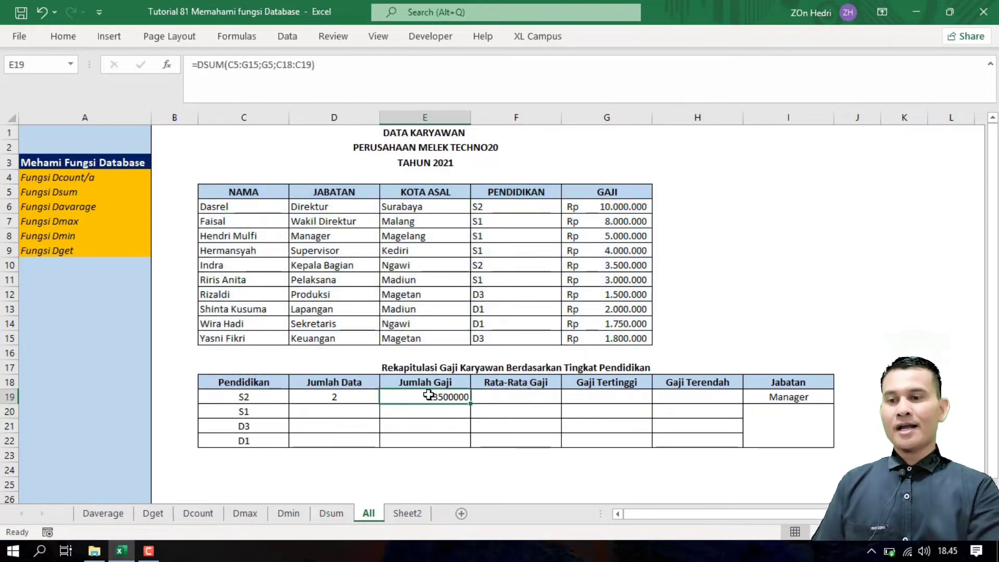
click(255, 395)
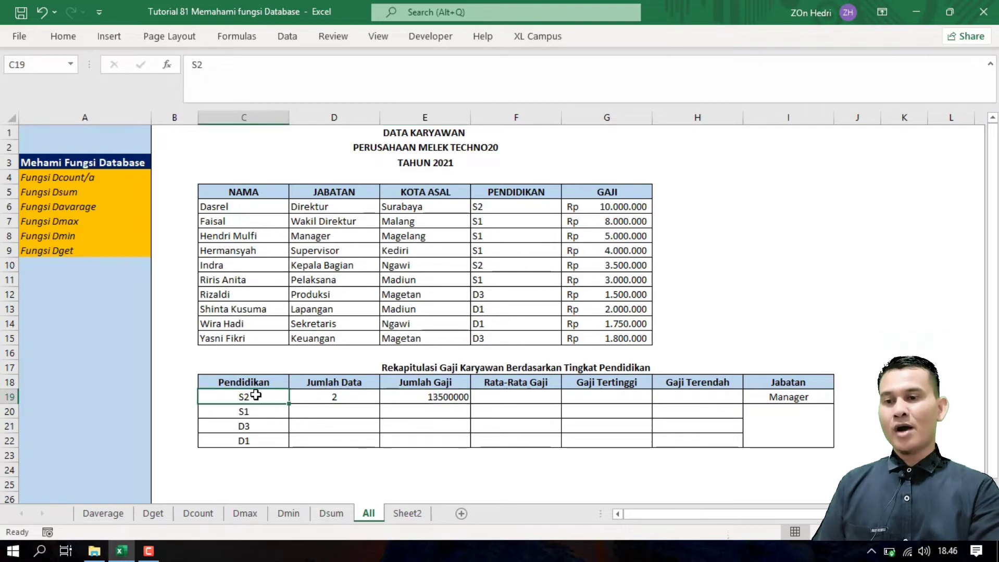
click(455, 398)
click(518, 397)
Step: Enter =DAVERAGE(C5:G15;G5;C18:C19) in F19, averaging S2 salaries to 6750000
text(=)
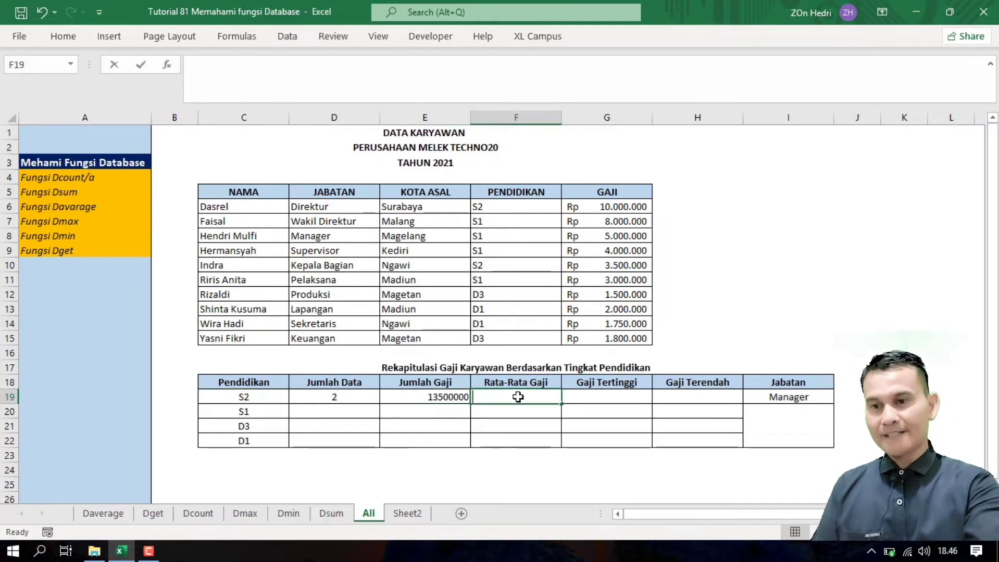
text(dava)
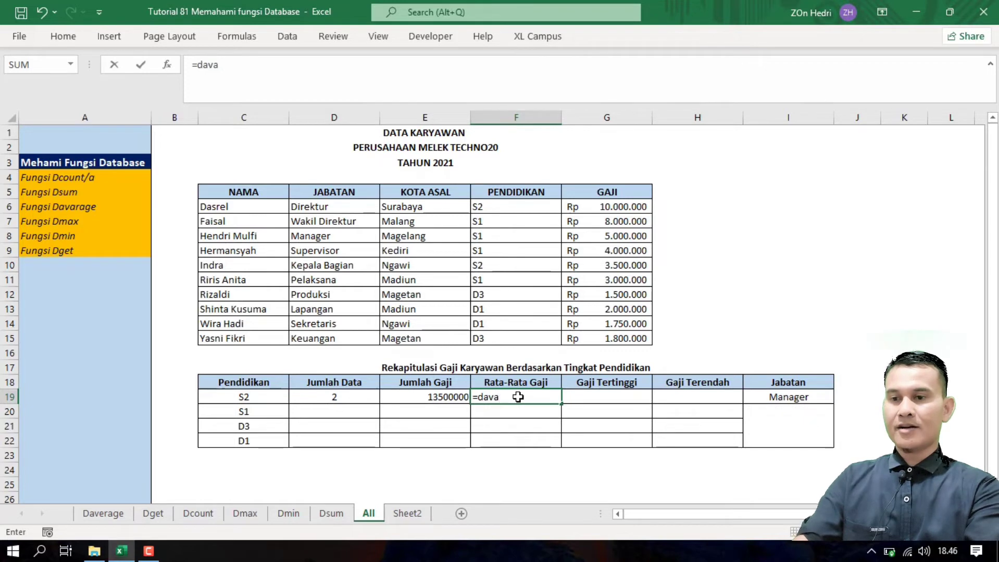
key(BackSpace)
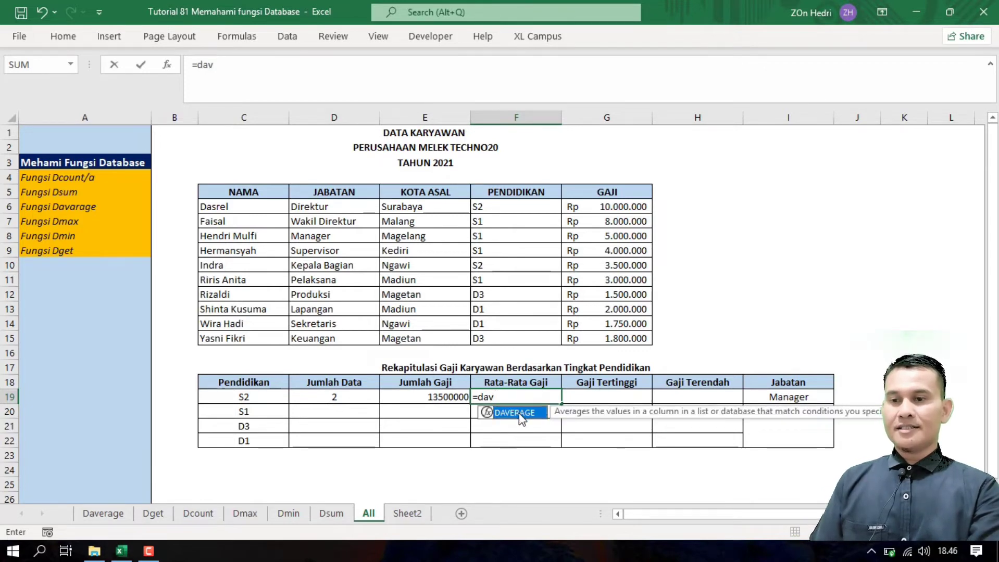
double_click(515, 413)
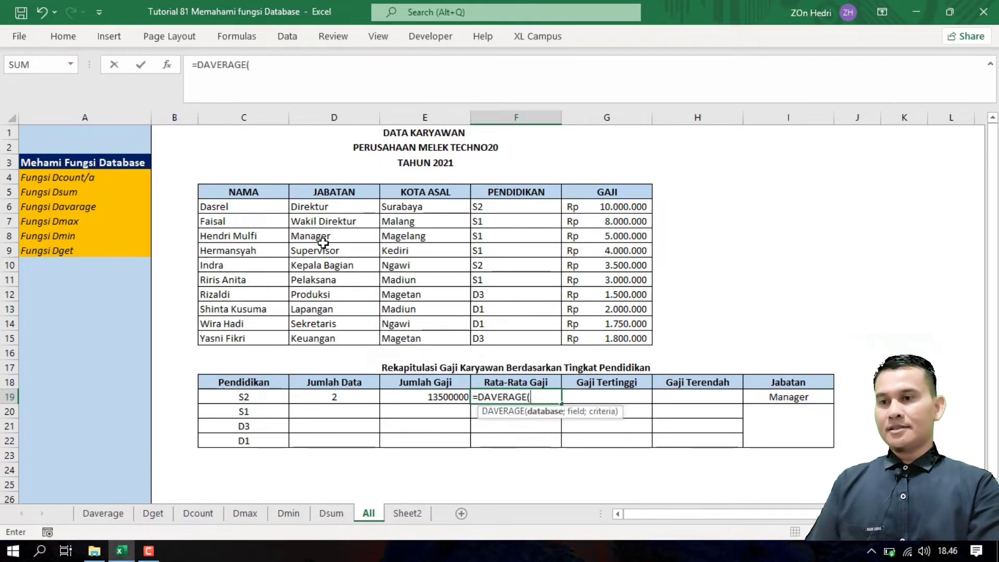
drag(248, 192, 626, 338)
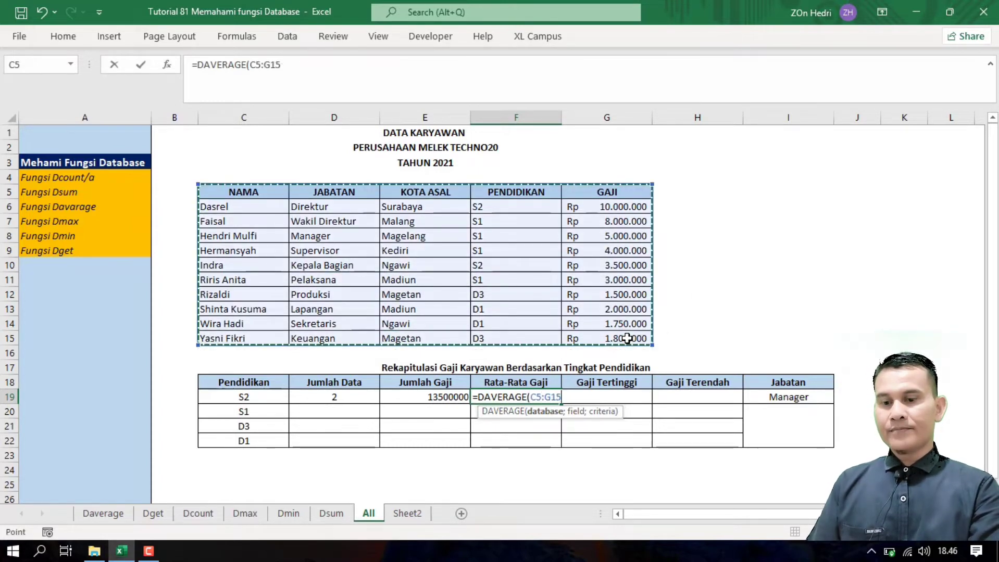
text(;)
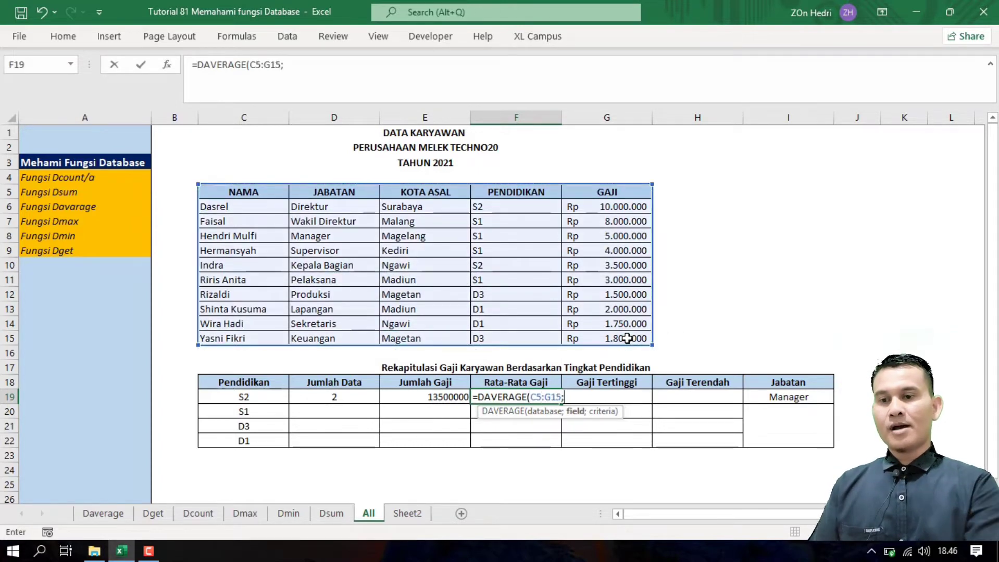
click(607, 194)
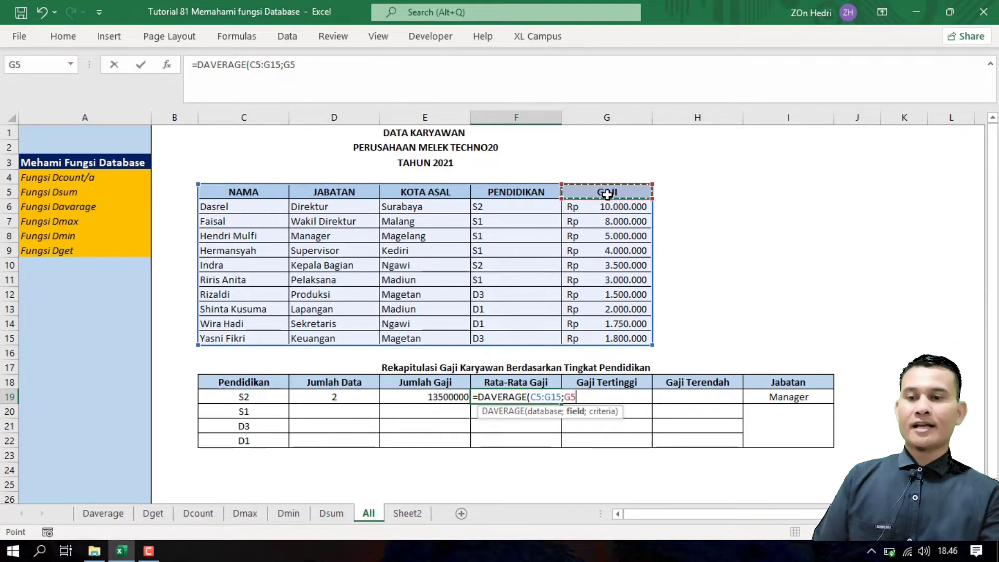
text(;)
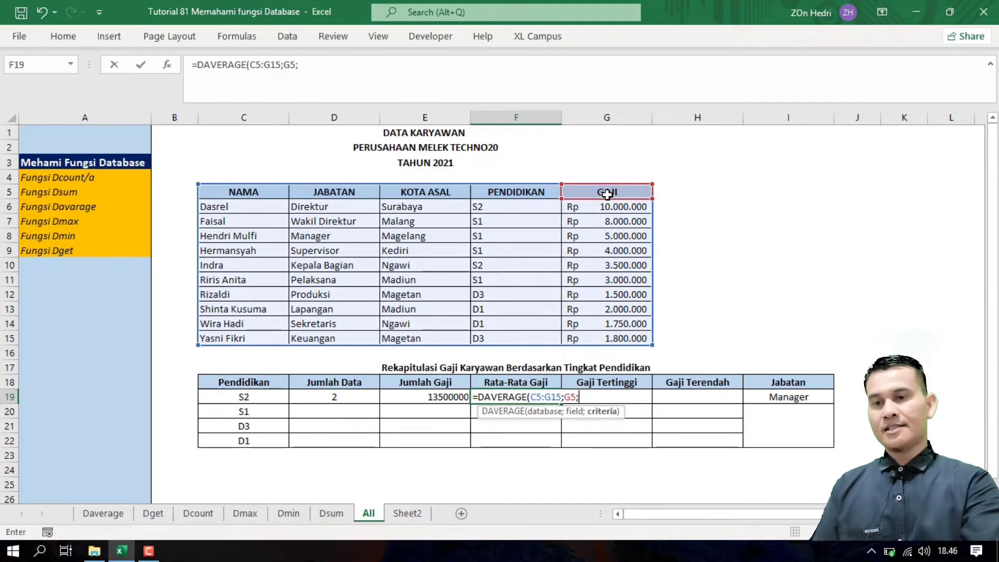
click(238, 388)
drag(239, 388, 240, 399)
key(Return)
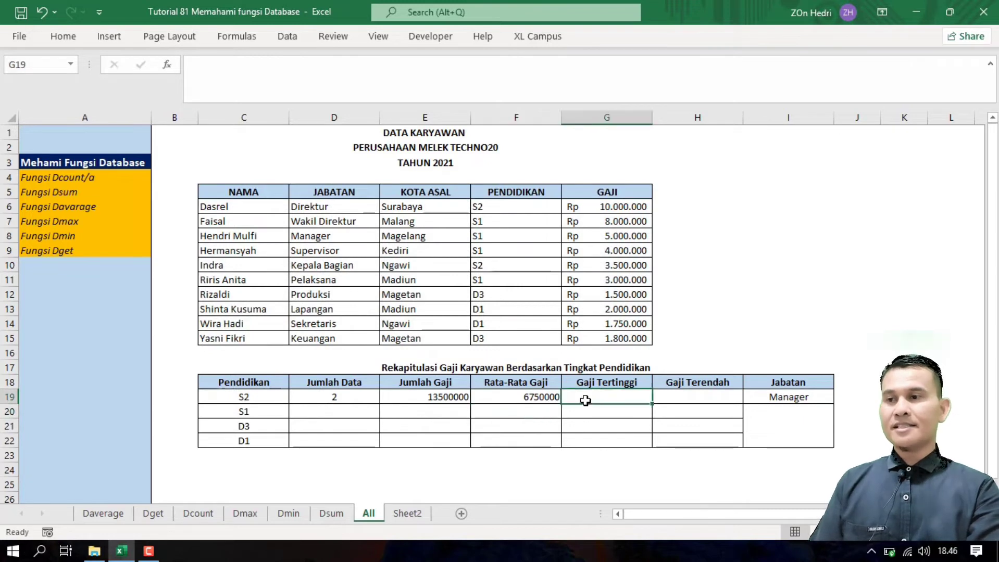
click(65, 224)
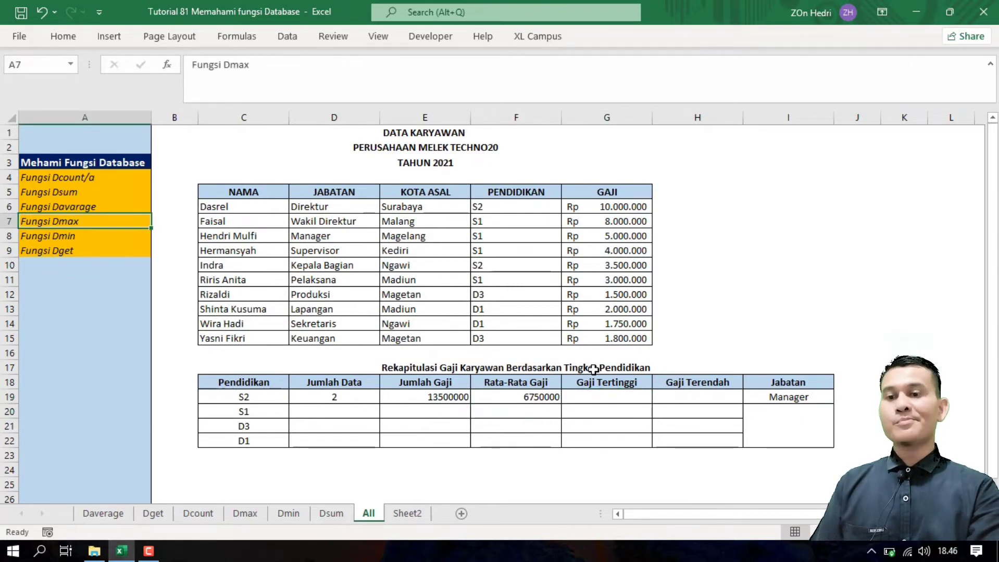
click(591, 399)
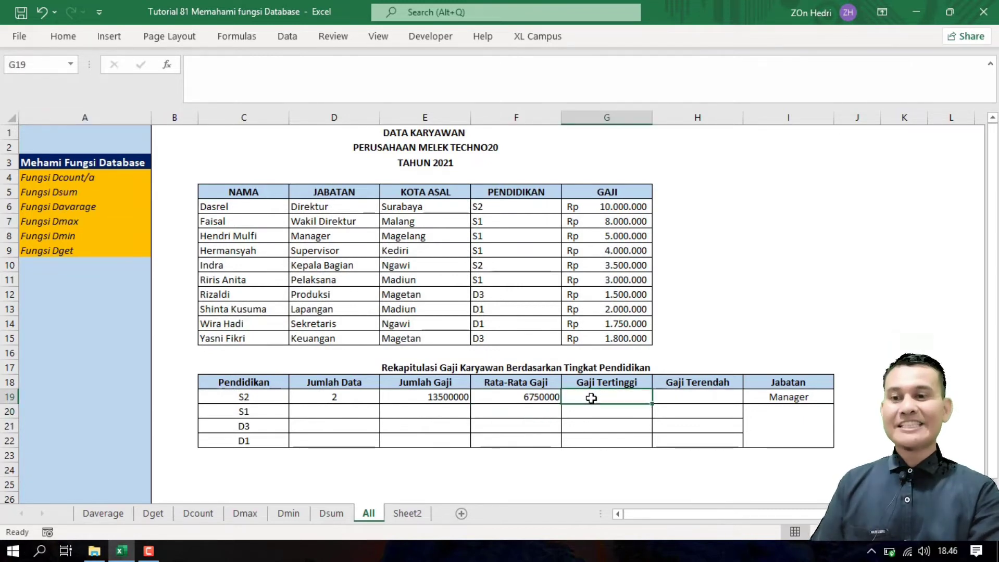
Step: Enter =DMAX(C5:G15;G5;C18:C19) in G19, giving the top S2 salary 10000000
text(=dma)
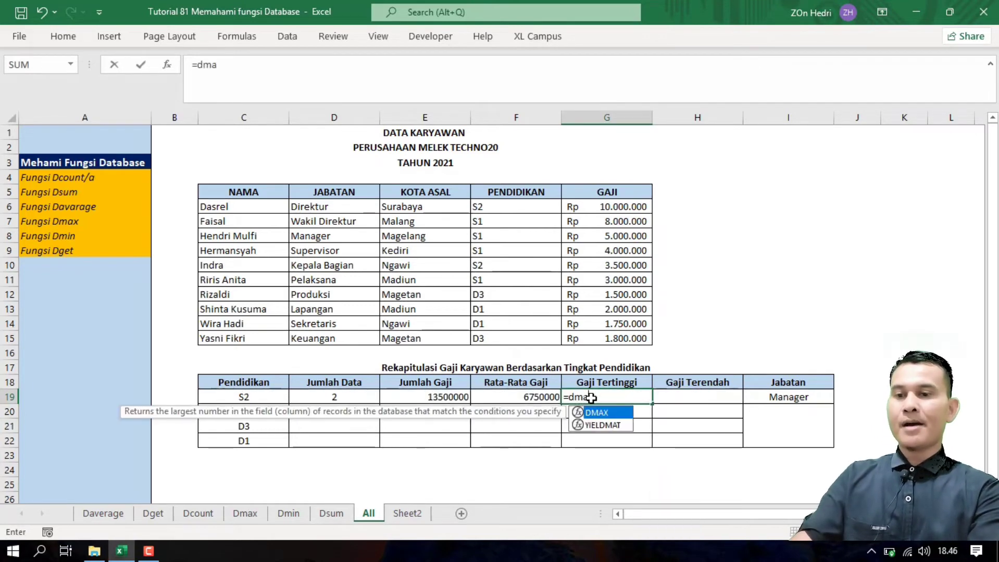
text(x()
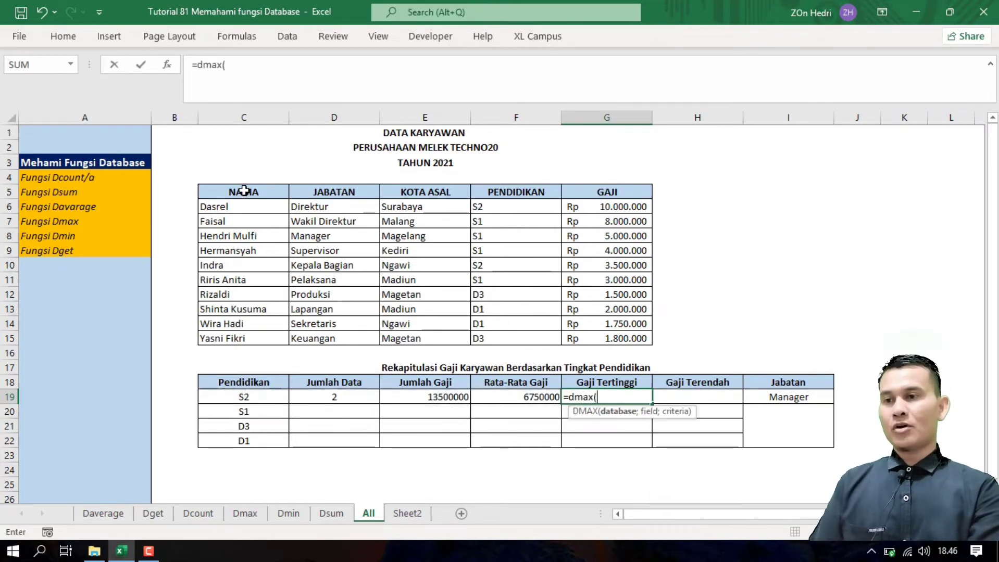
drag(244, 190, 603, 339)
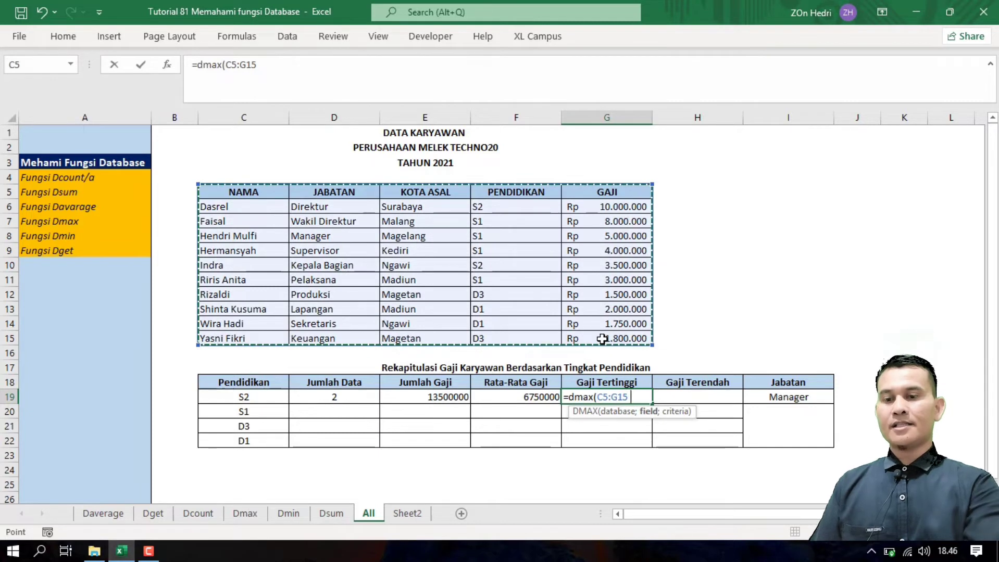
text(;)
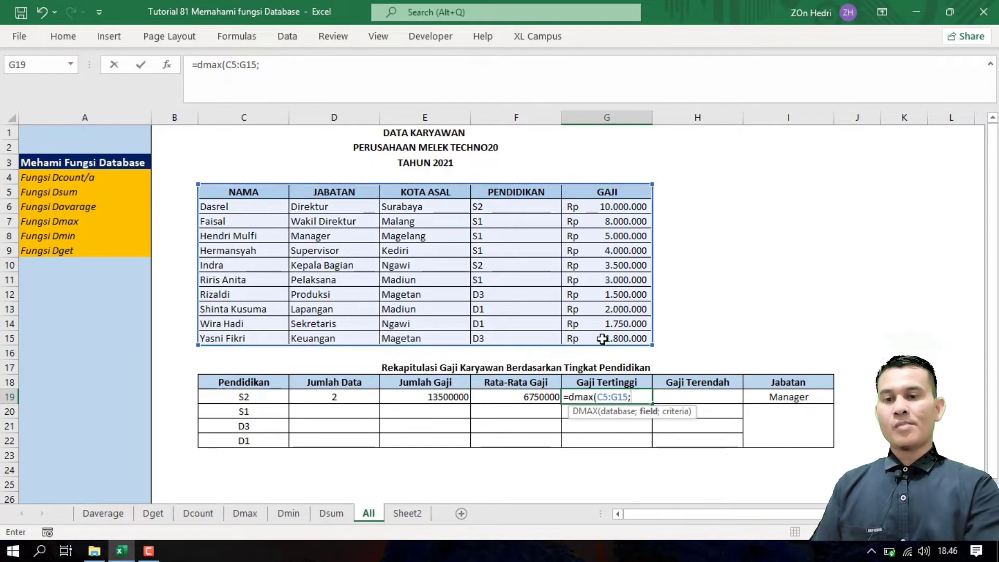
click(596, 193)
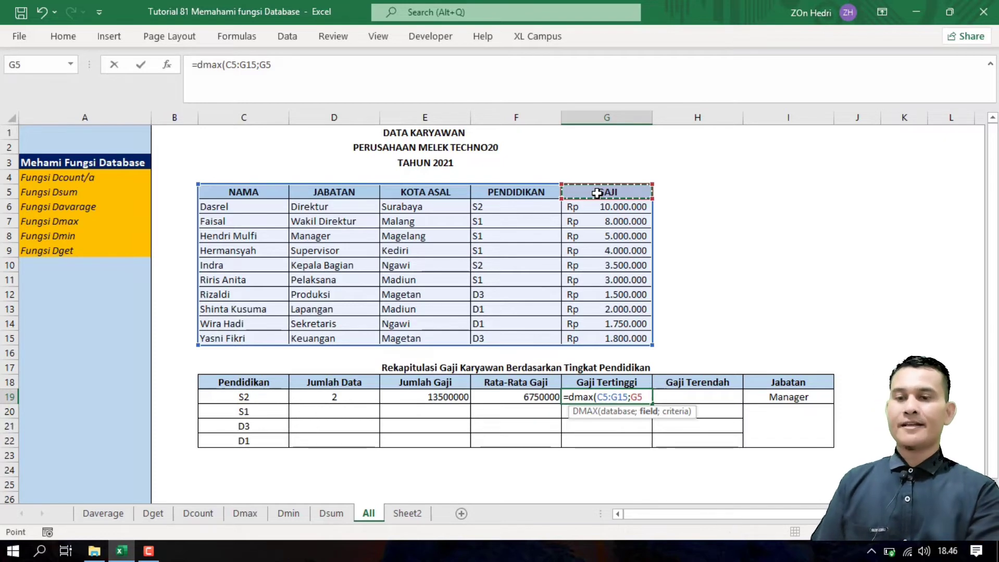
text(;)
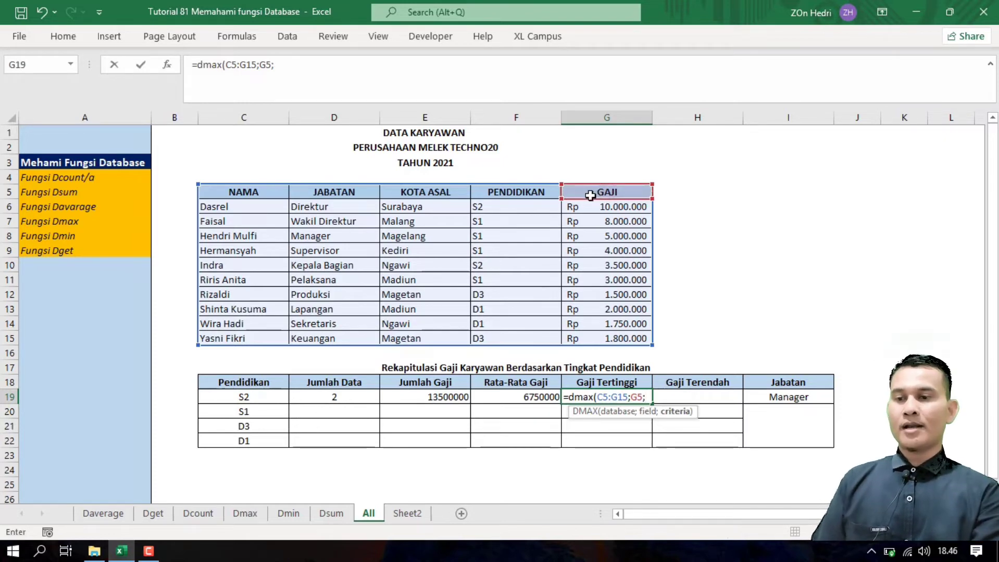
drag(216, 389, 216, 395)
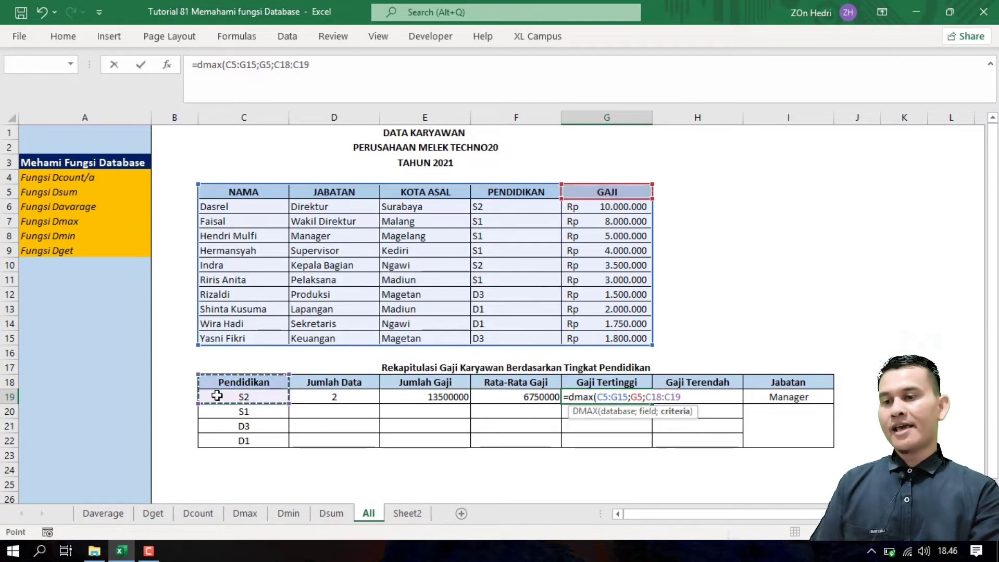
key(Return)
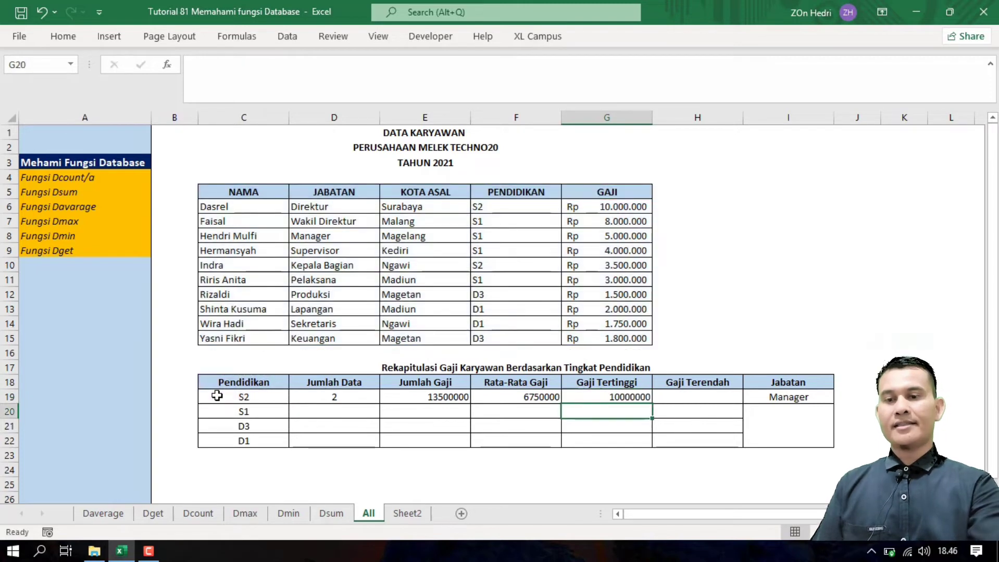
click(601, 398)
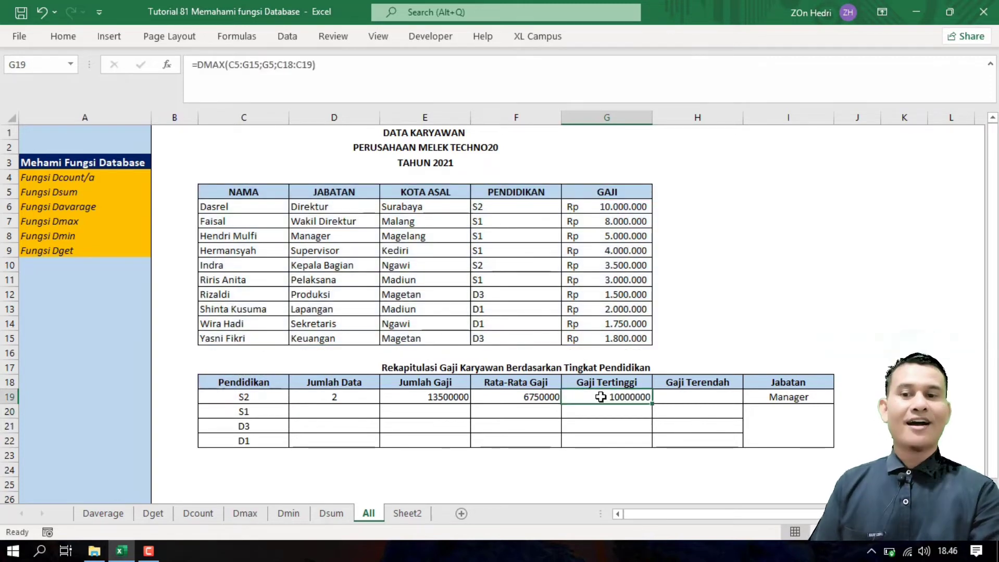
click(702, 398)
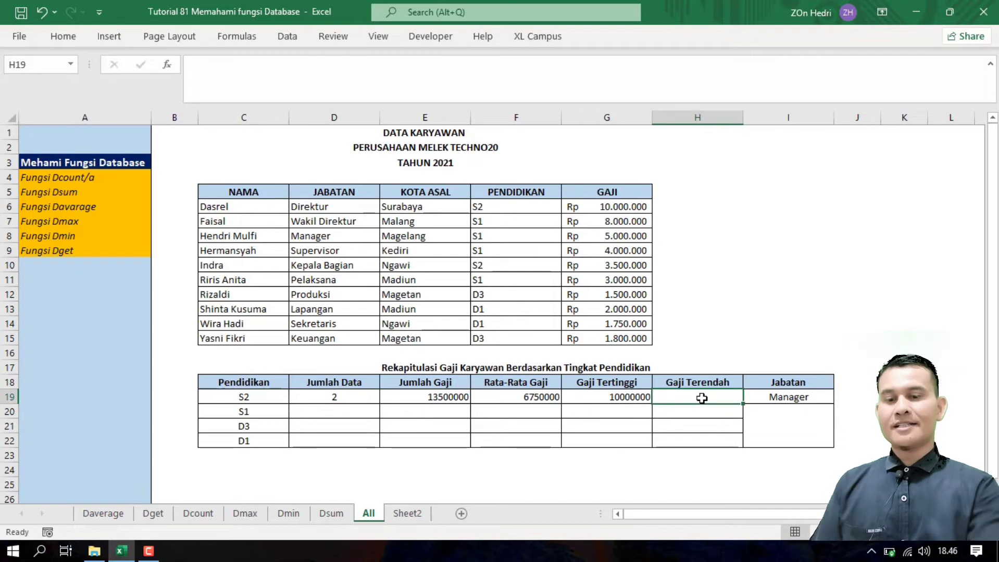
text(=dmi)
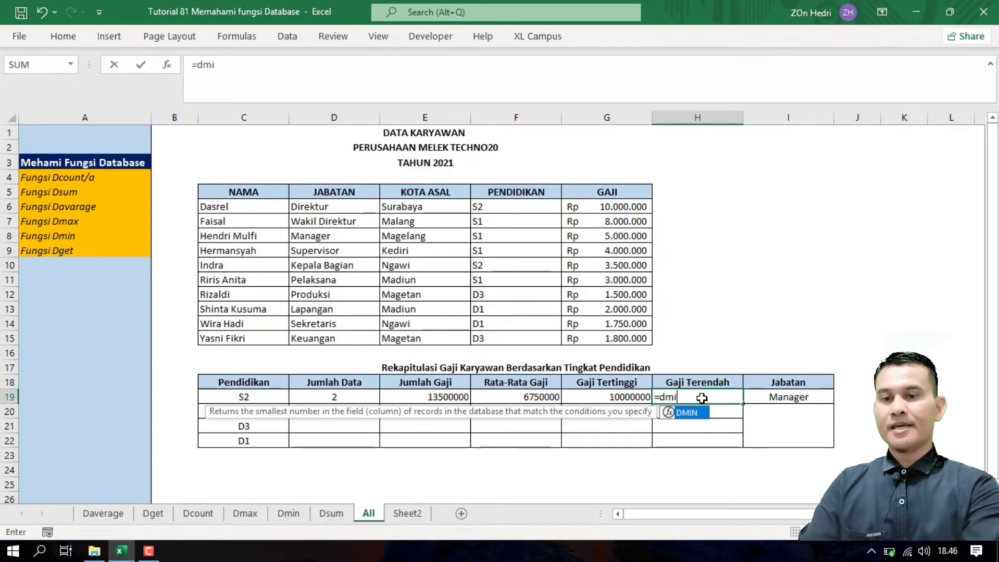
text(n()
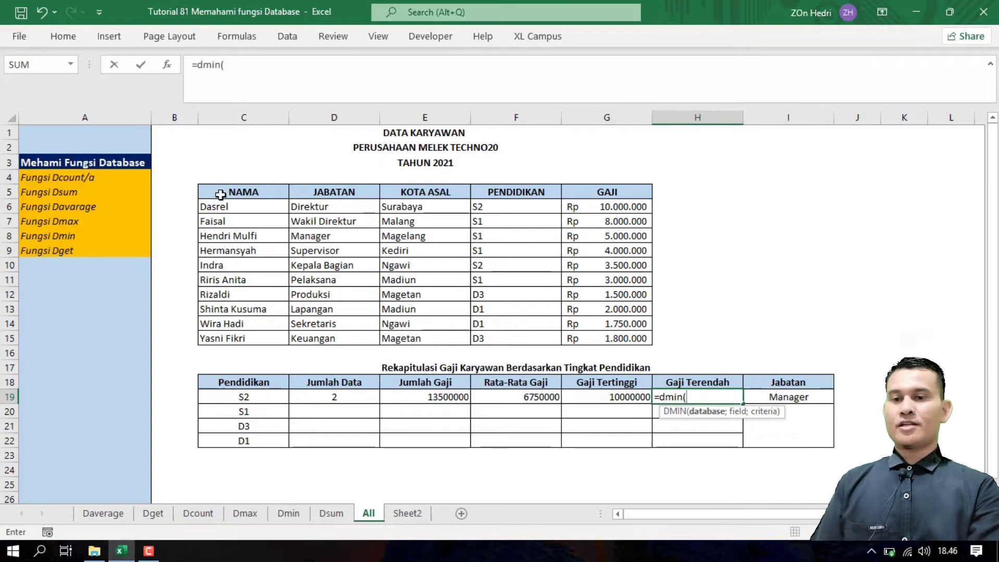
Step: Complete =DMIN(C5:G15;G5;C18:C19) in H19, giving the lowest S2 salary 3500000
drag(220, 194, 600, 341)
text(;)
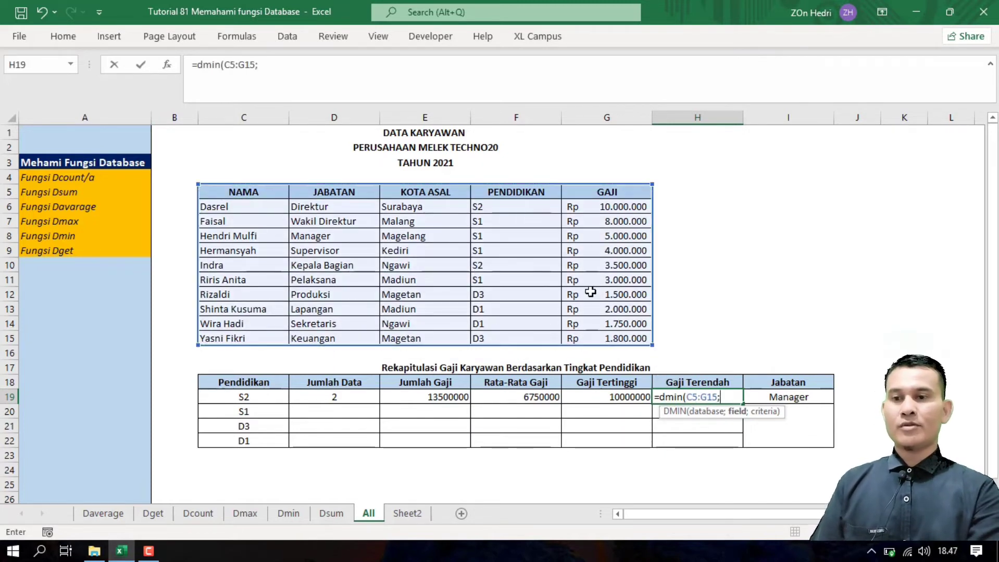
click(612, 191)
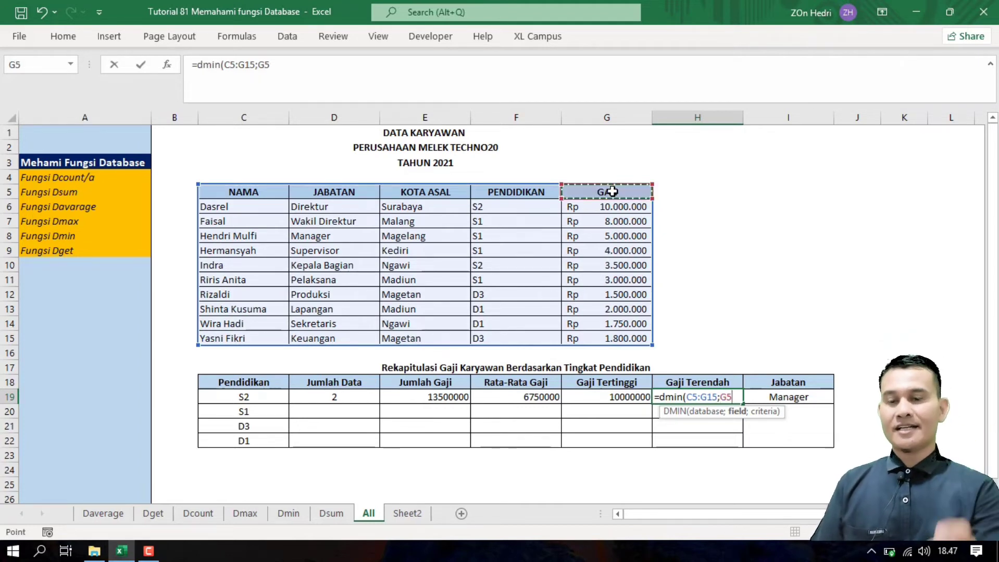
text(;)
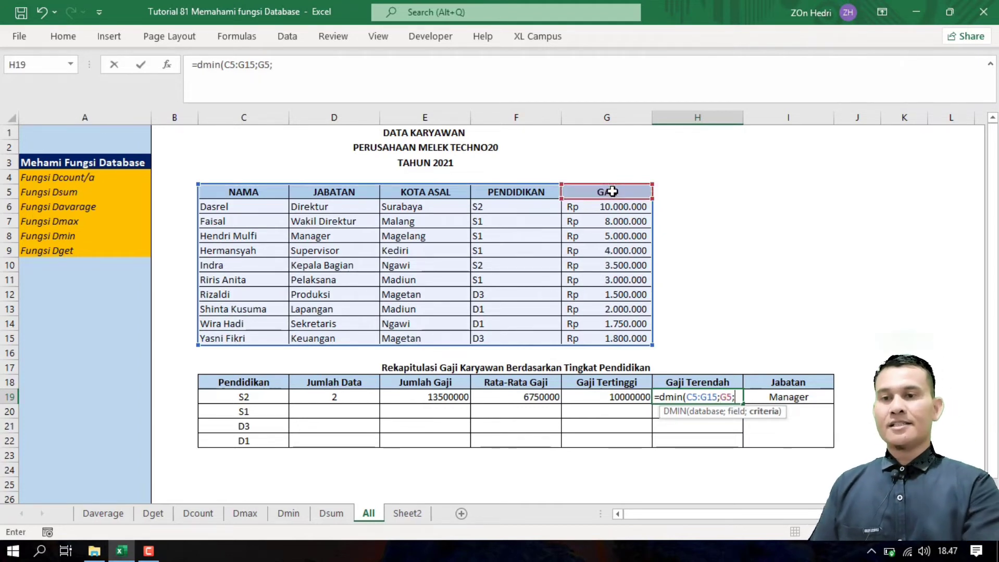
click(240, 386)
drag(239, 386, 241, 400)
key(Return)
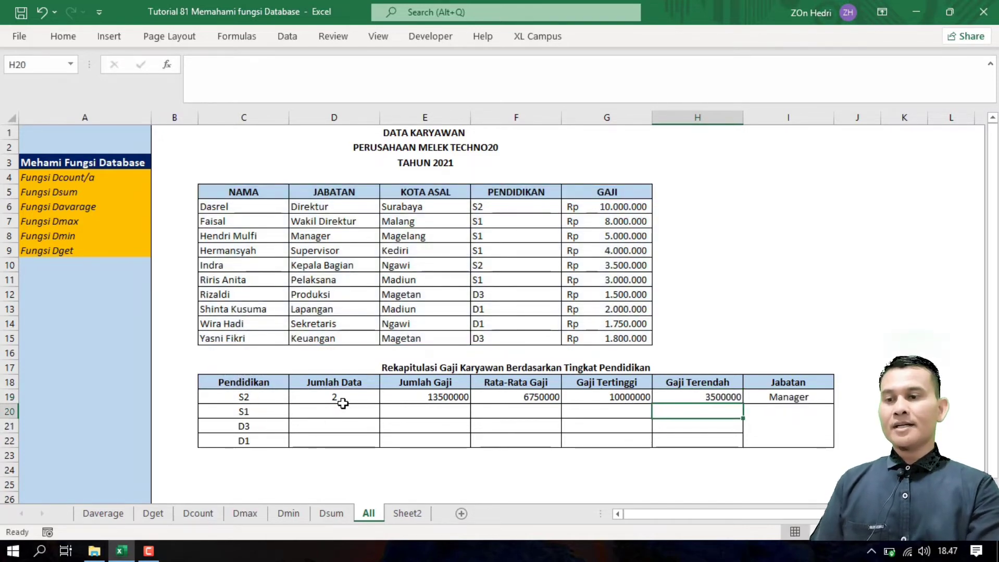
Step: Select the recap range C19:H22 covering the S2, S1, D3 and D1 rows
click(325, 409)
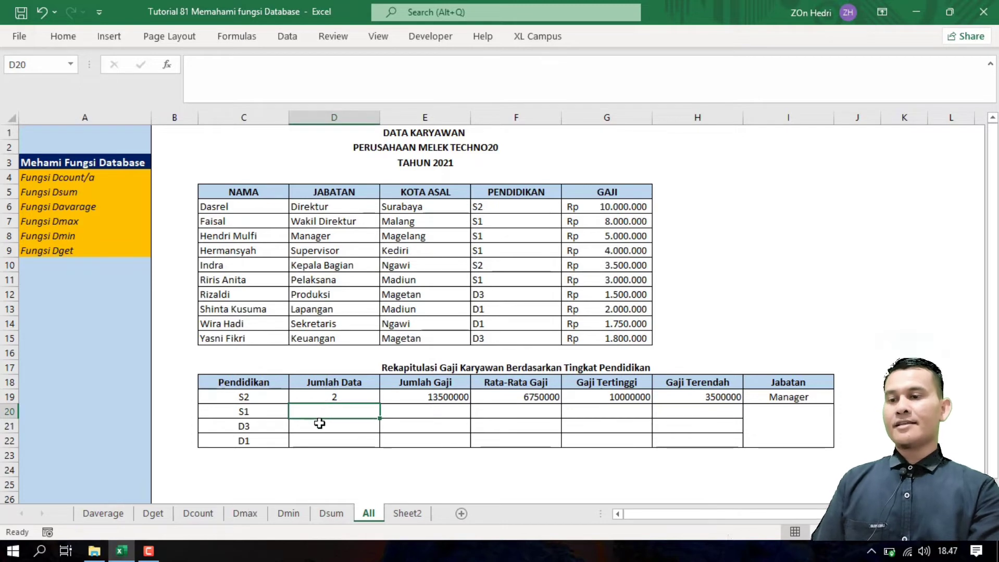
click(319, 424)
click(314, 444)
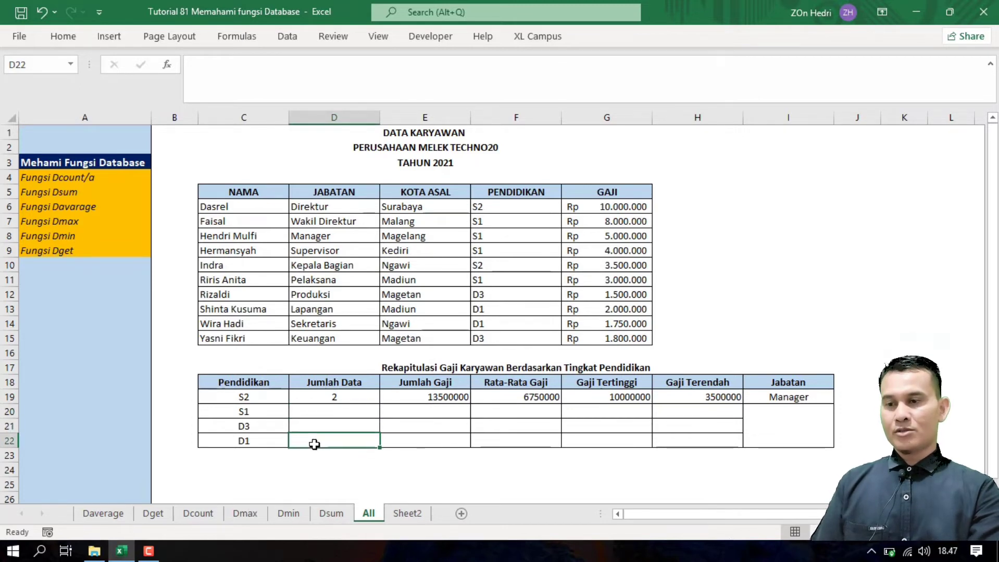
click(434, 453)
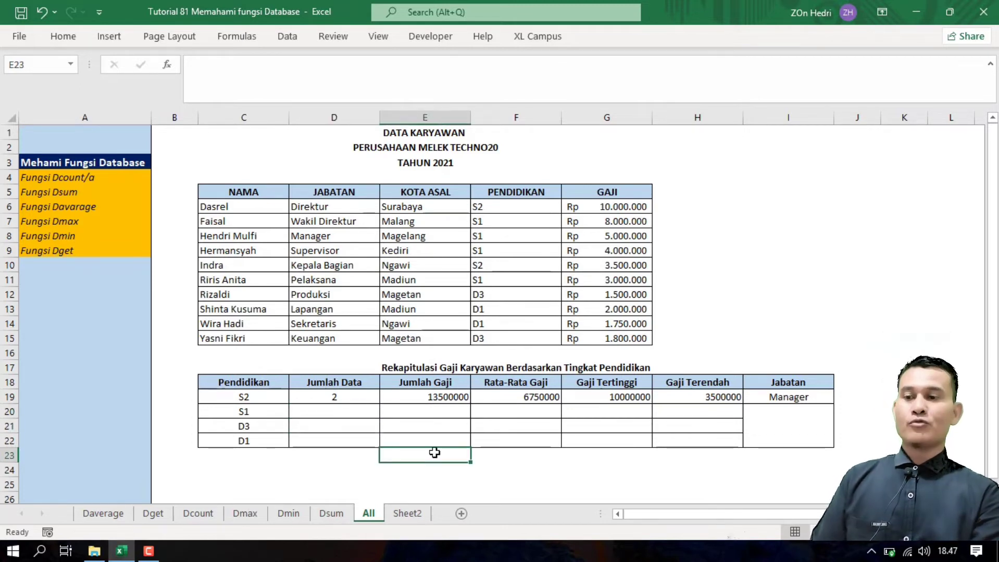
click(497, 466)
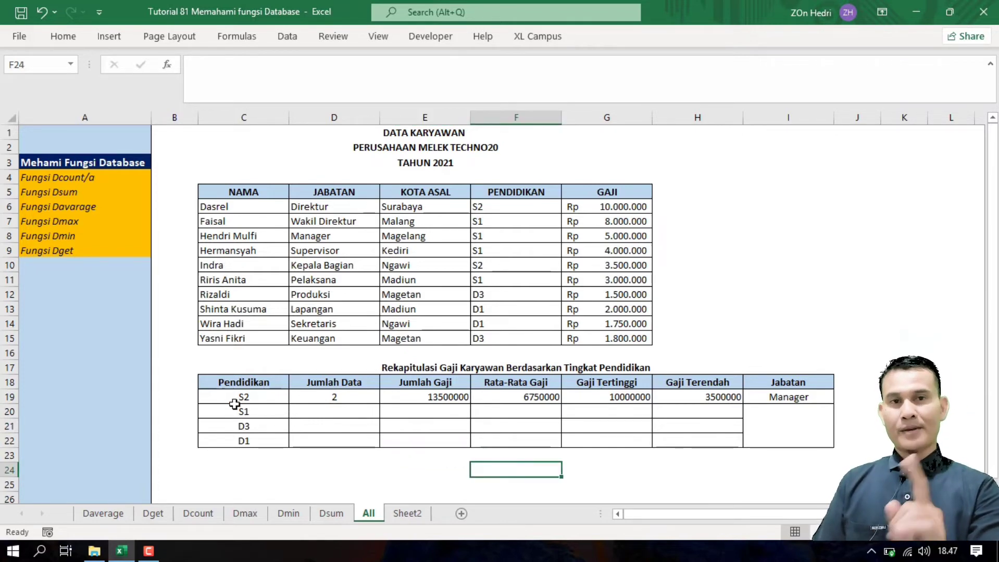
drag(238, 399, 711, 444)
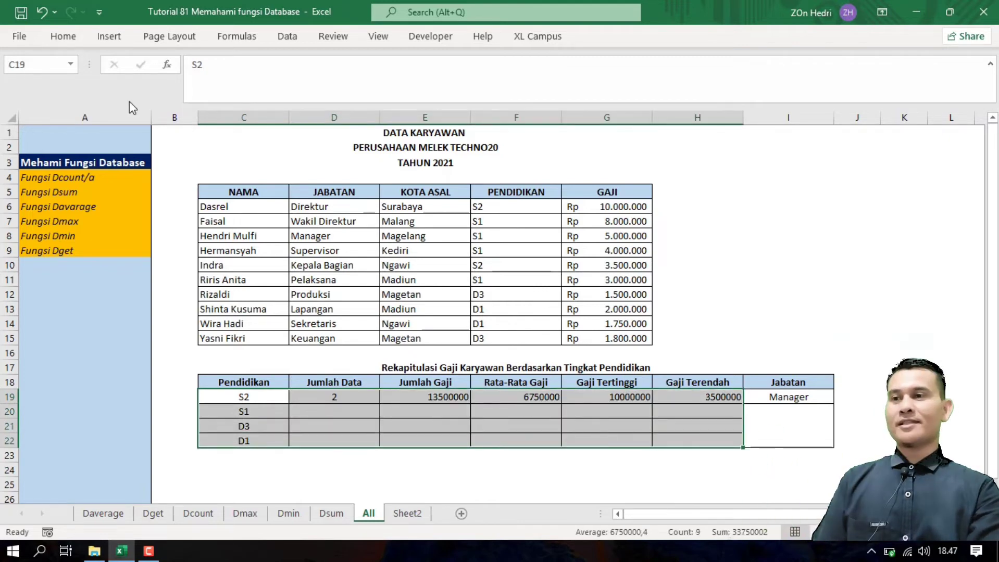
Step: Create a What-If Data Table with C19 as the column input cell and check D20's TABLE formula
click(63, 36)
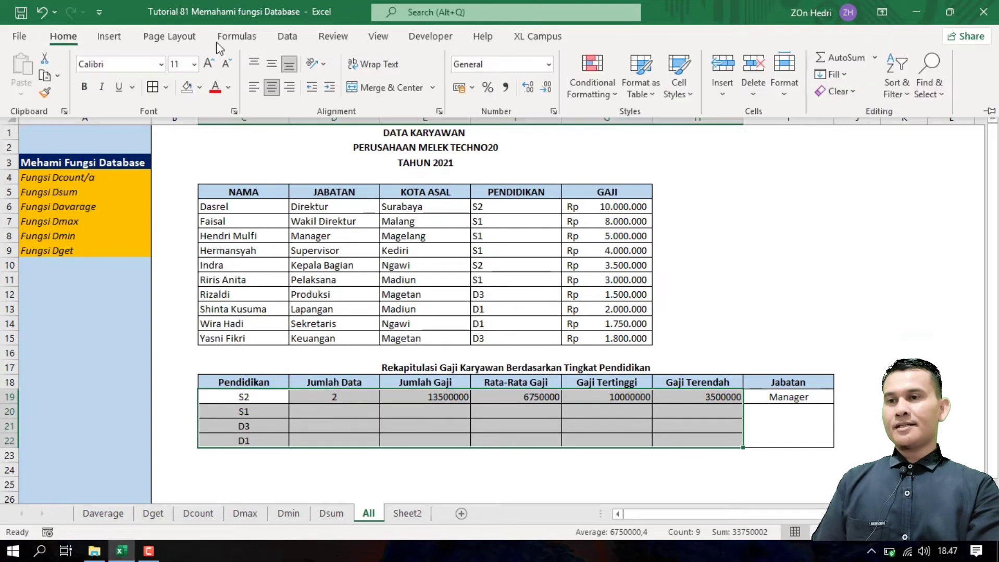
click(281, 39)
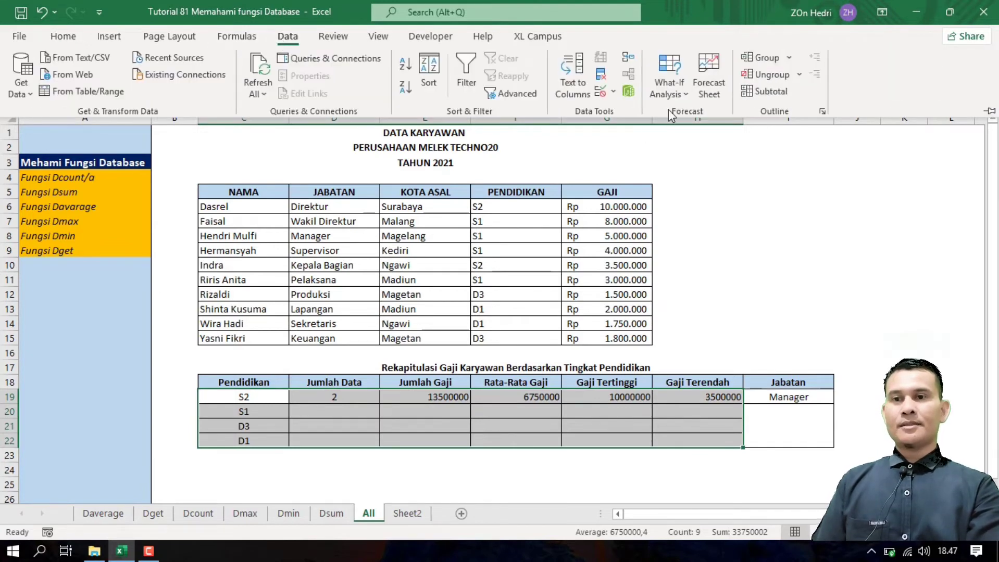
click(677, 94)
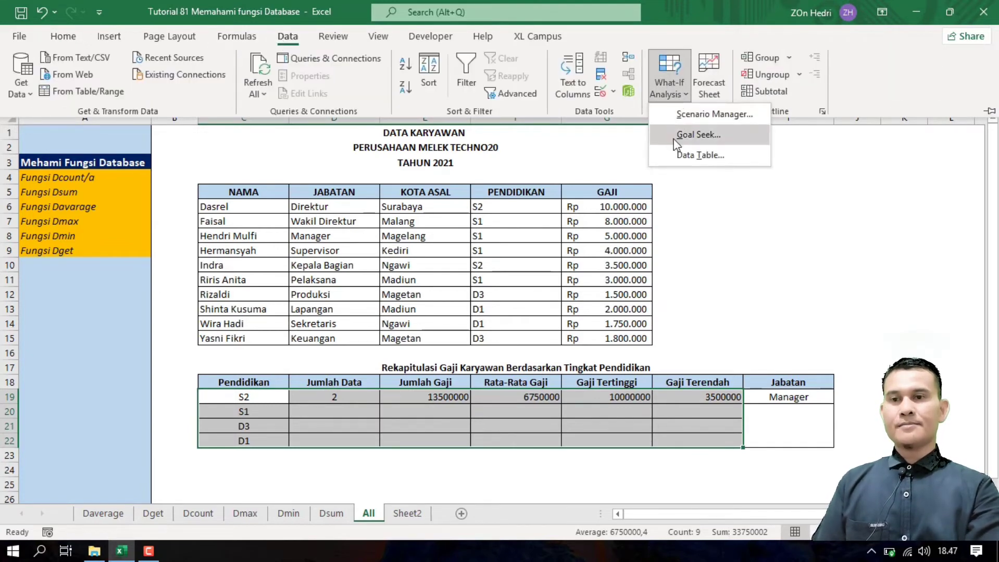
click(686, 152)
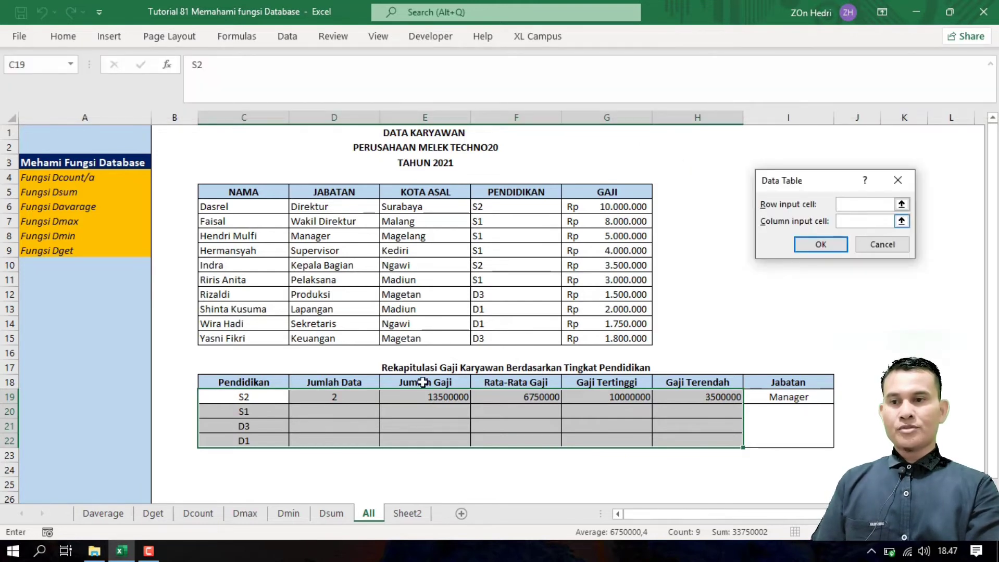
click(243, 397)
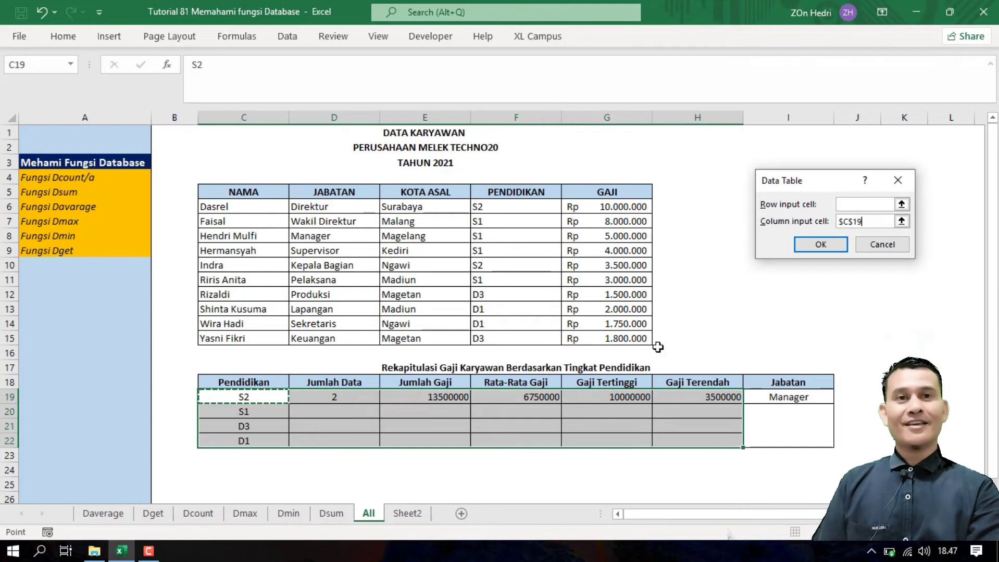
click(814, 247)
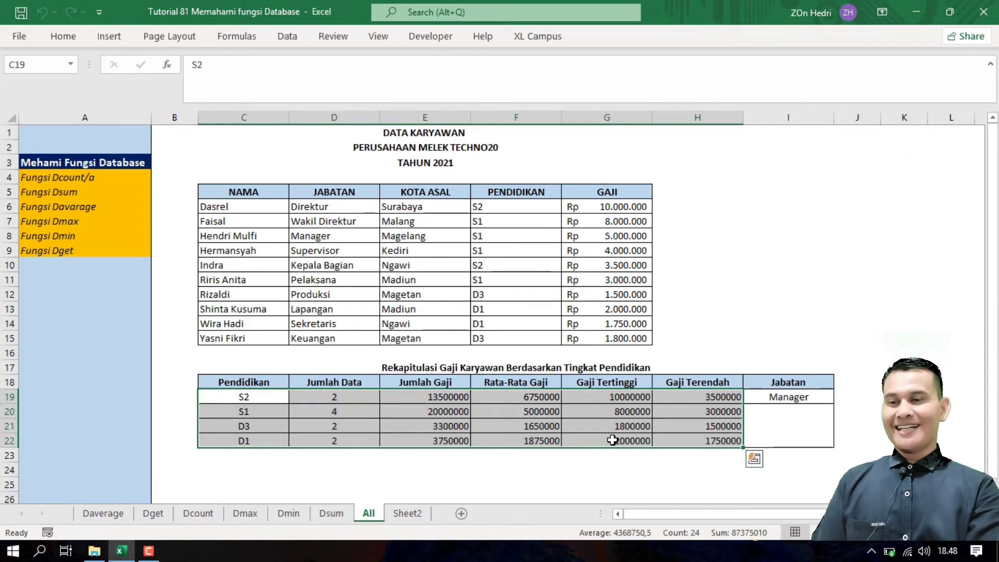
click(572, 465)
click(304, 412)
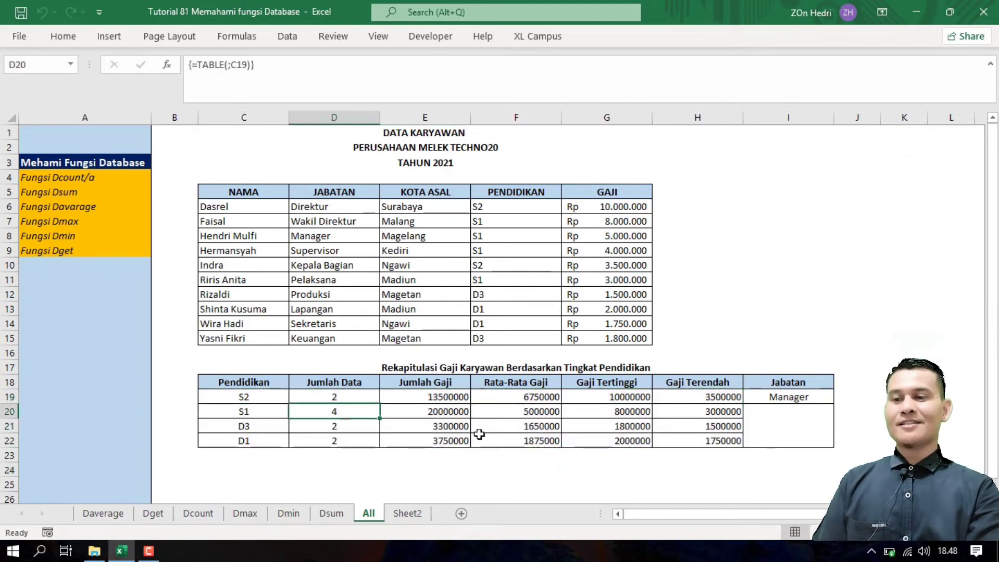
drag(479, 435, 737, 446)
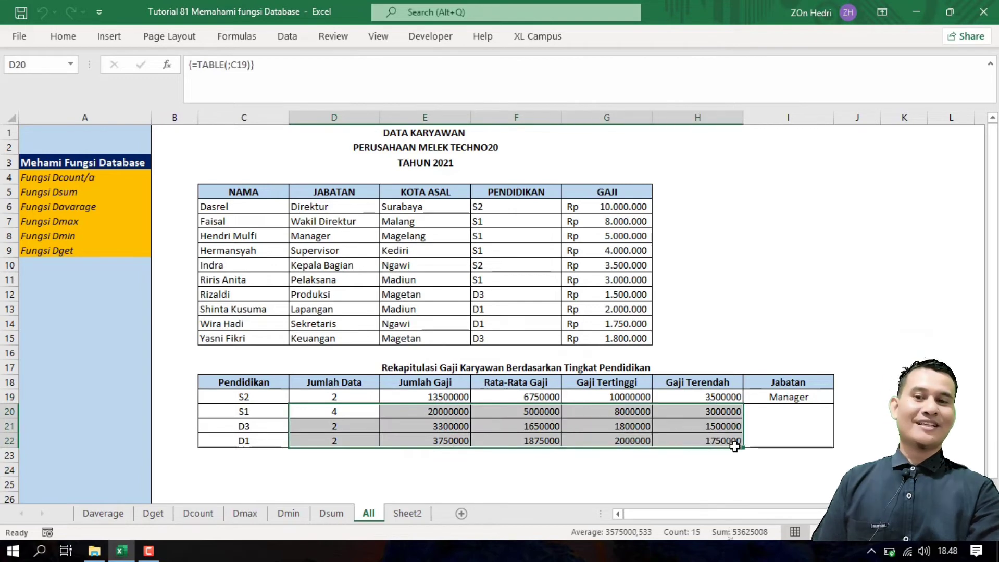
click(682, 490)
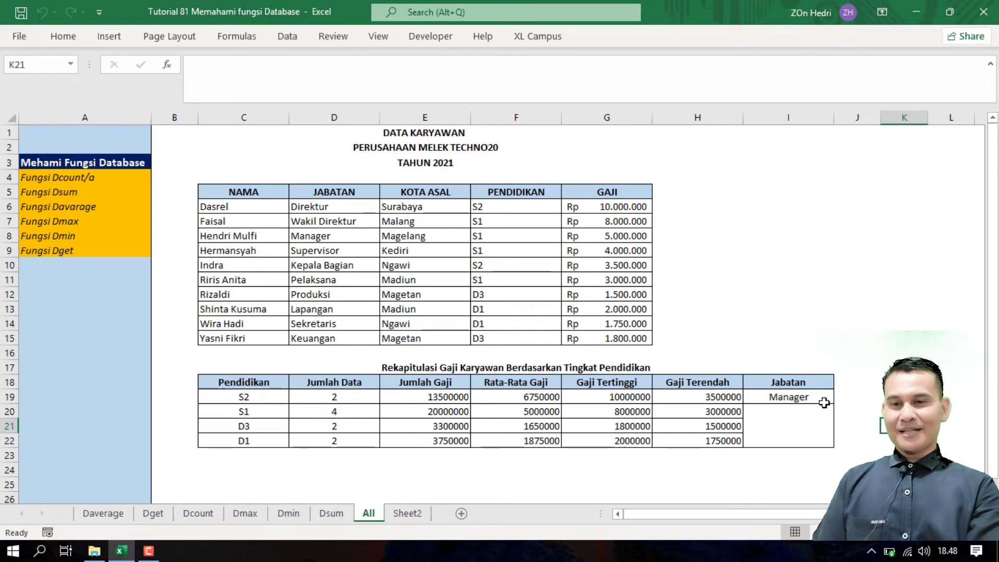
click(811, 384)
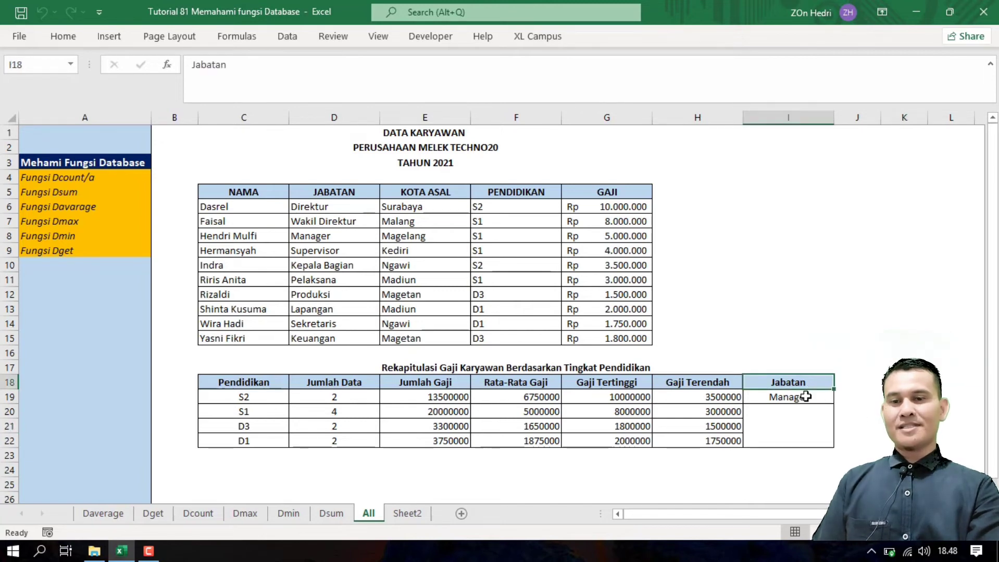
click(806, 396)
click(840, 398)
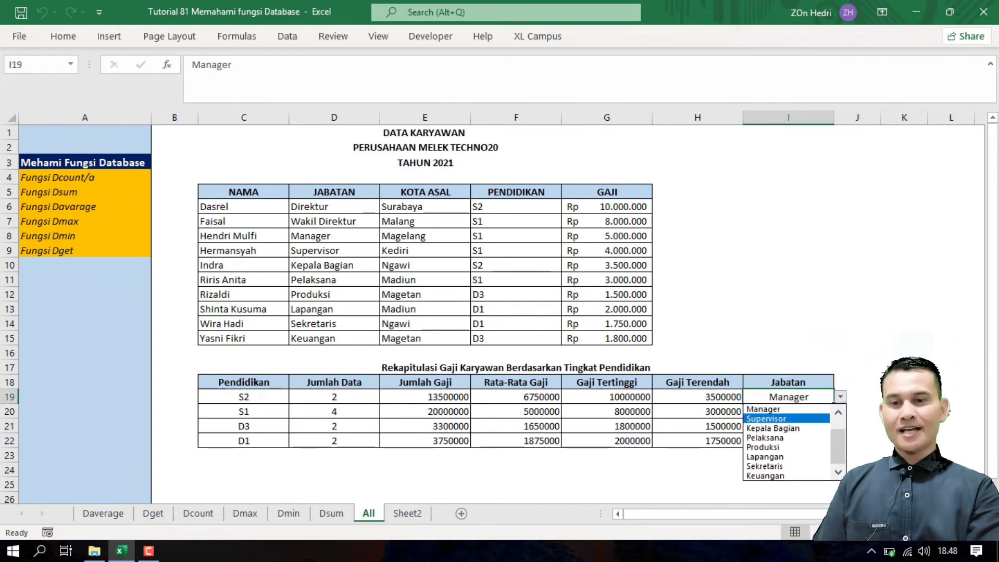
click(839, 397)
click(812, 413)
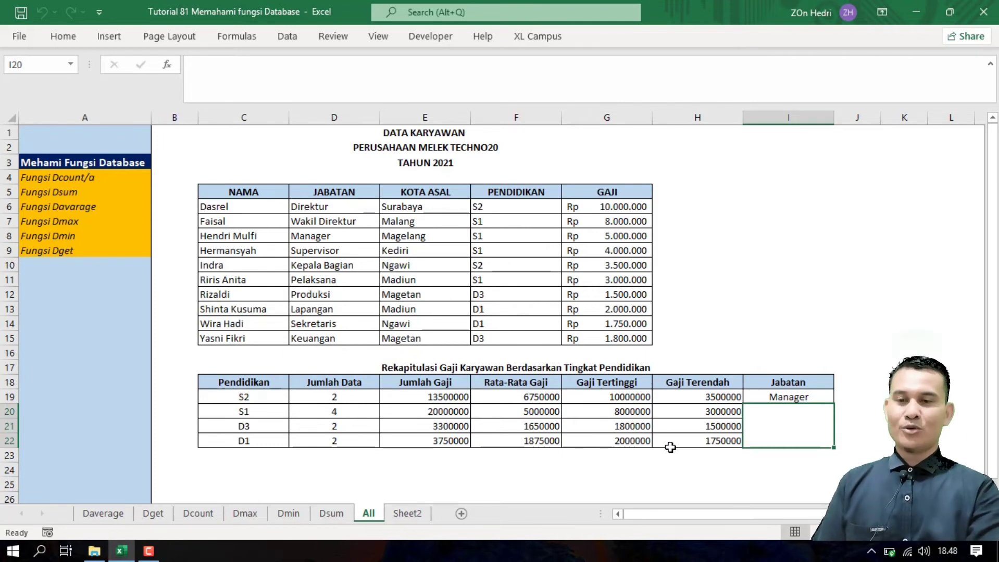
Step: Enter =DGET(C5:G15;C5;I18:I19) under Manager to return the matching employee's NAMA
text(=)
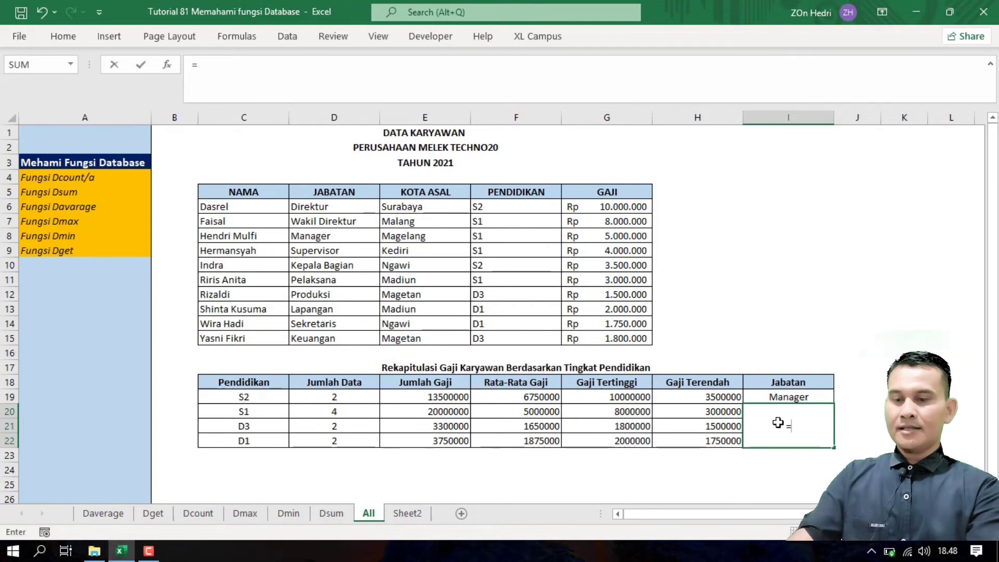
text(dg)
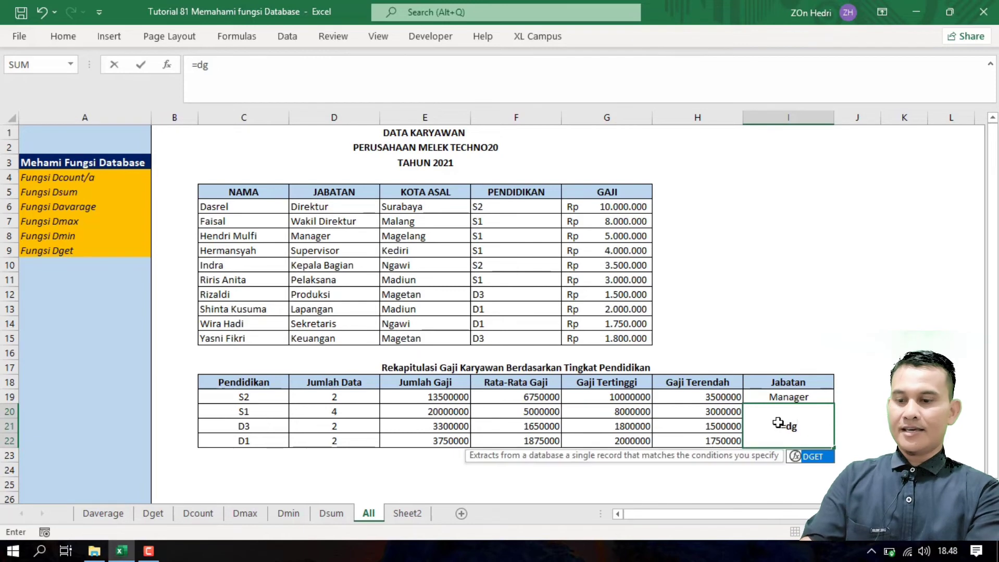
text(et()
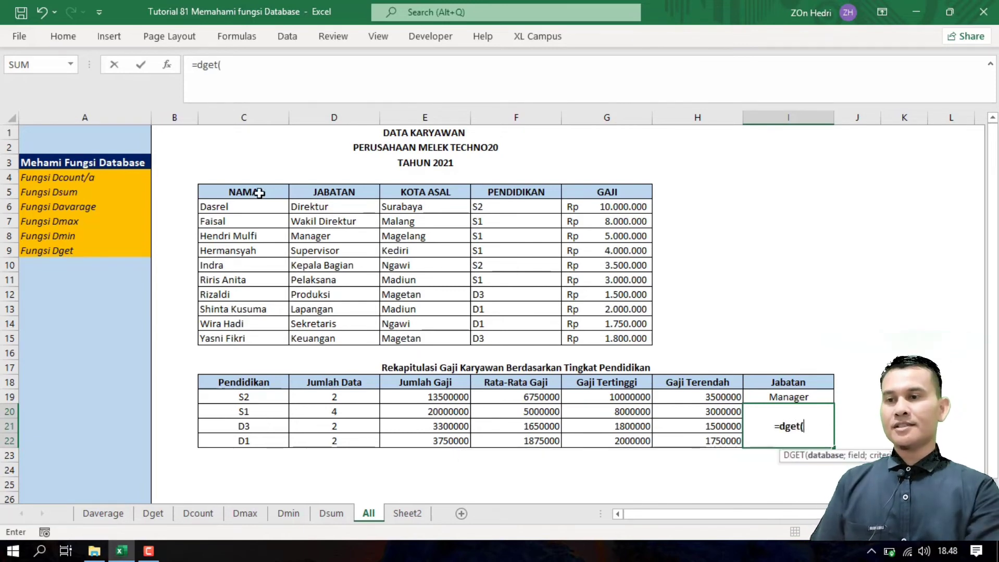
drag(255, 192, 638, 339)
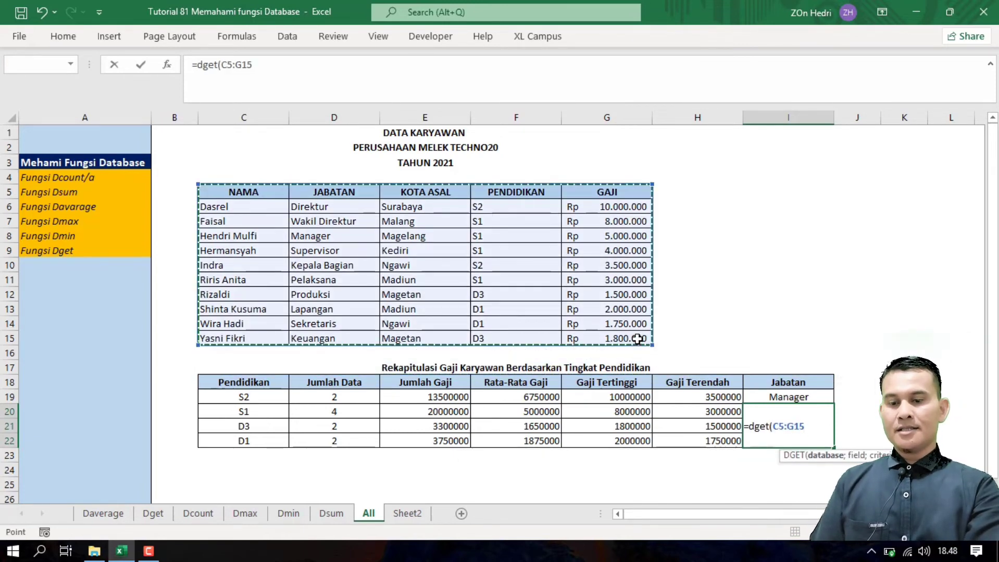
text(;)
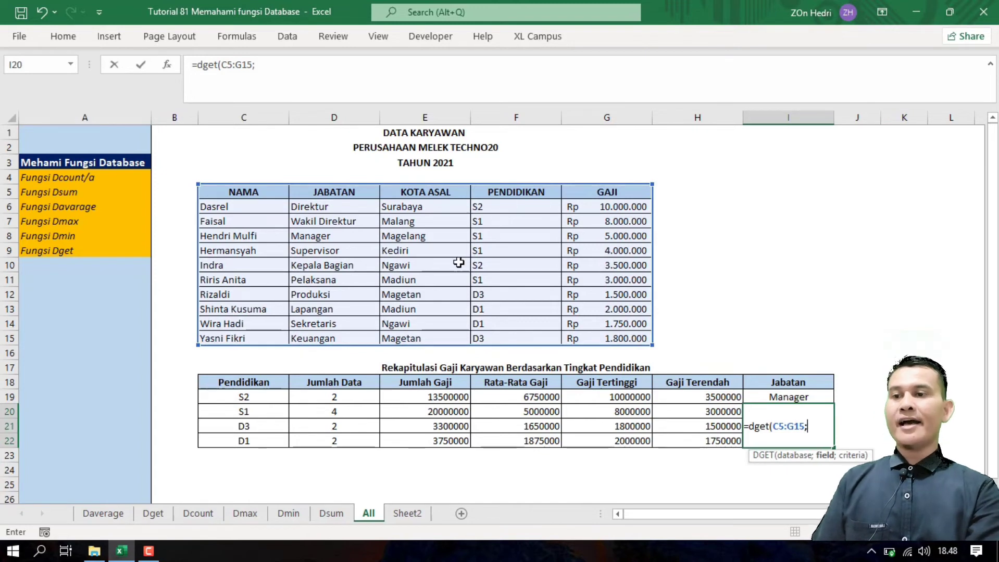
click(334, 195)
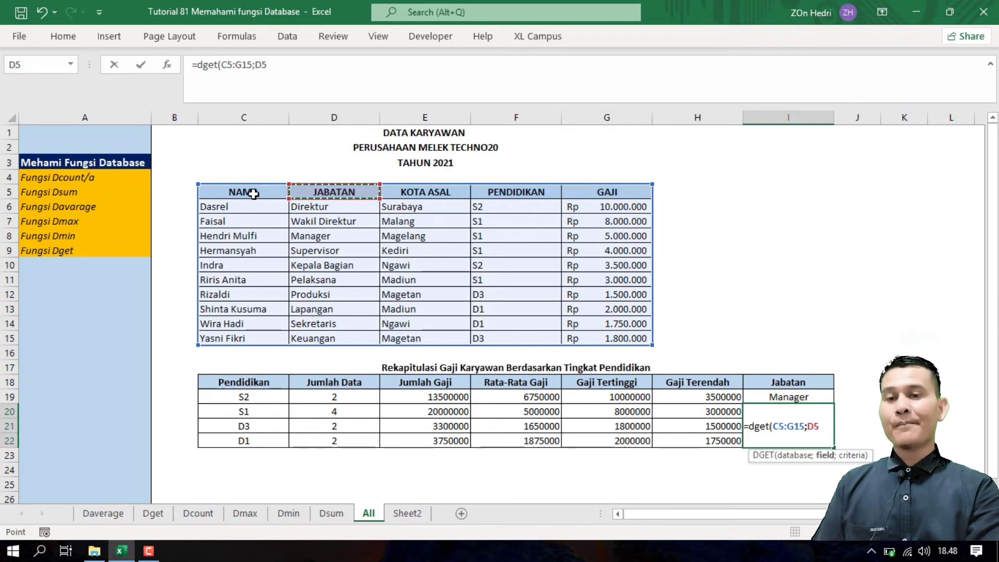
click(253, 194)
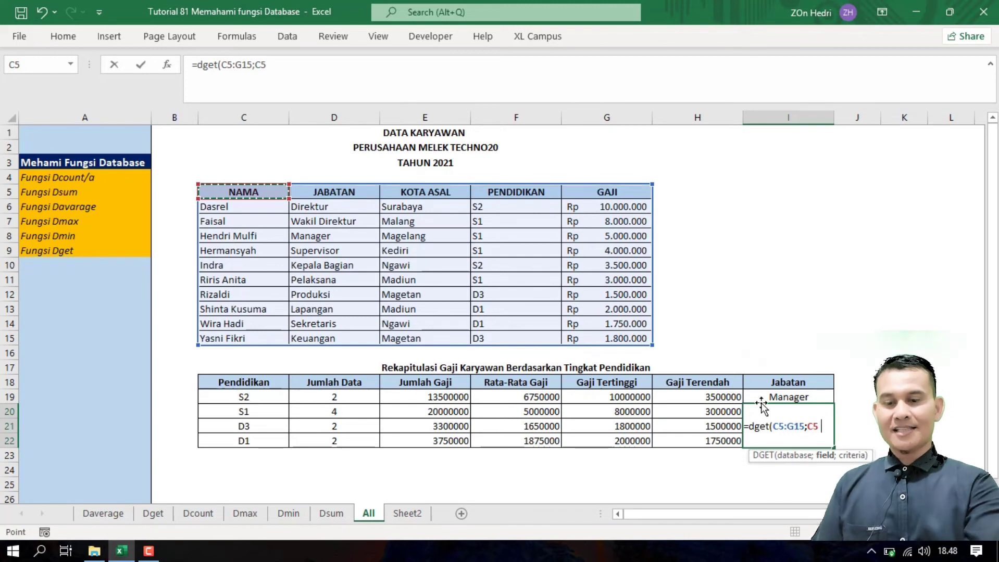
text(;)
drag(788, 383, 789, 397)
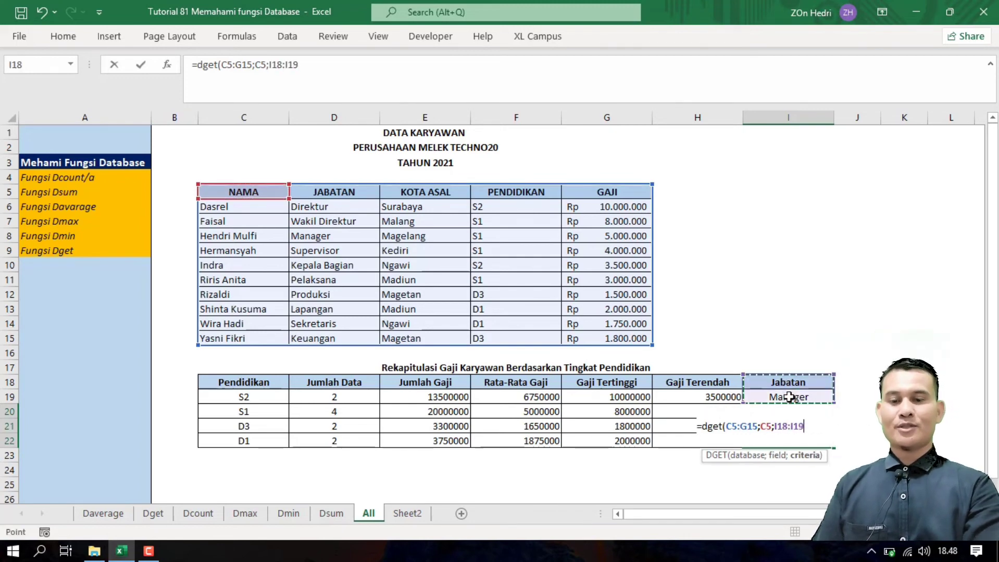
key(Return)
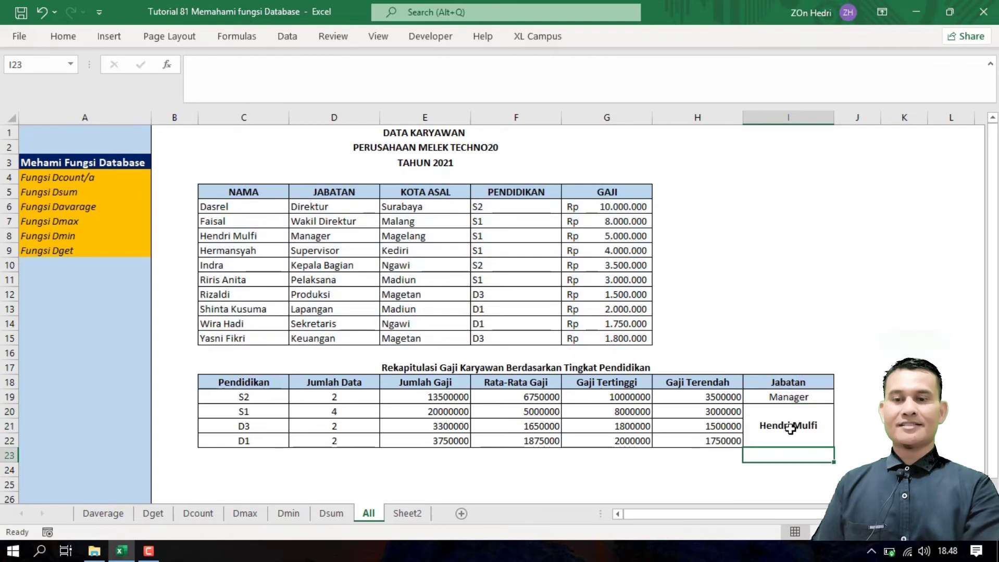
Step: Switch the Jabatan criterion in I19 to Supervisor, then to Pelaksana
click(829, 397)
click(840, 398)
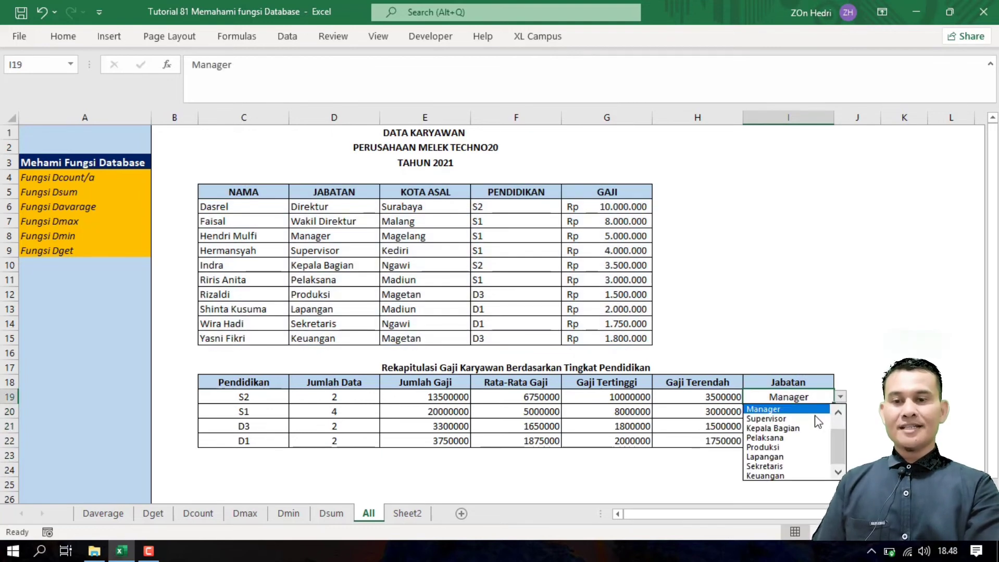
click(781, 432)
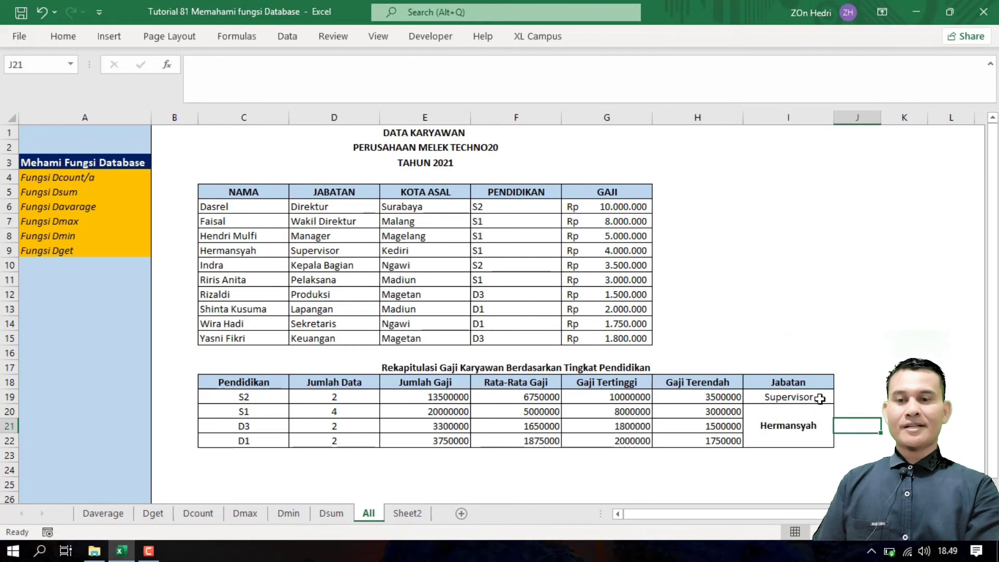
click(840, 397)
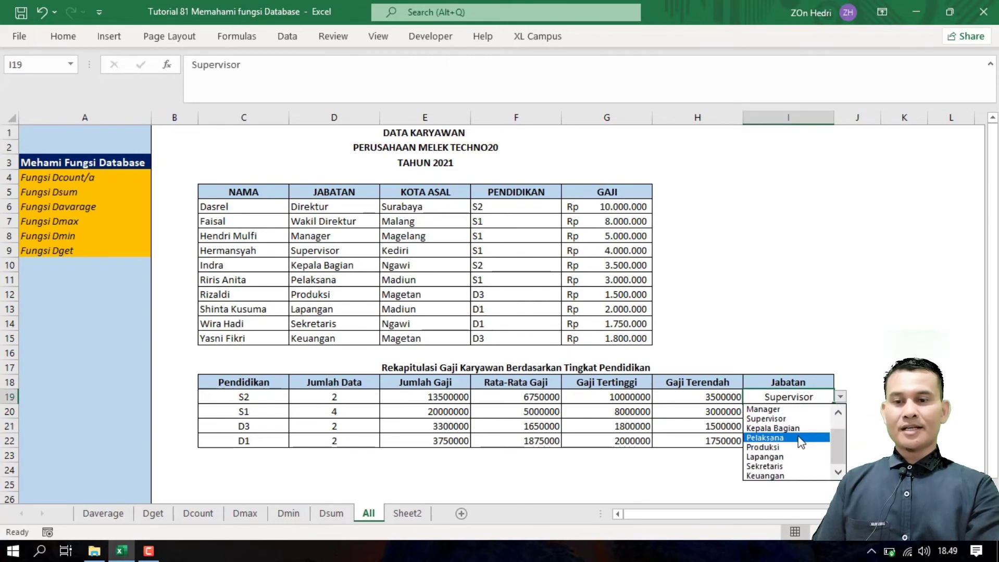
click(776, 439)
Step: Verify the DGET result against the Pelaksana row and employee name in C11
click(825, 433)
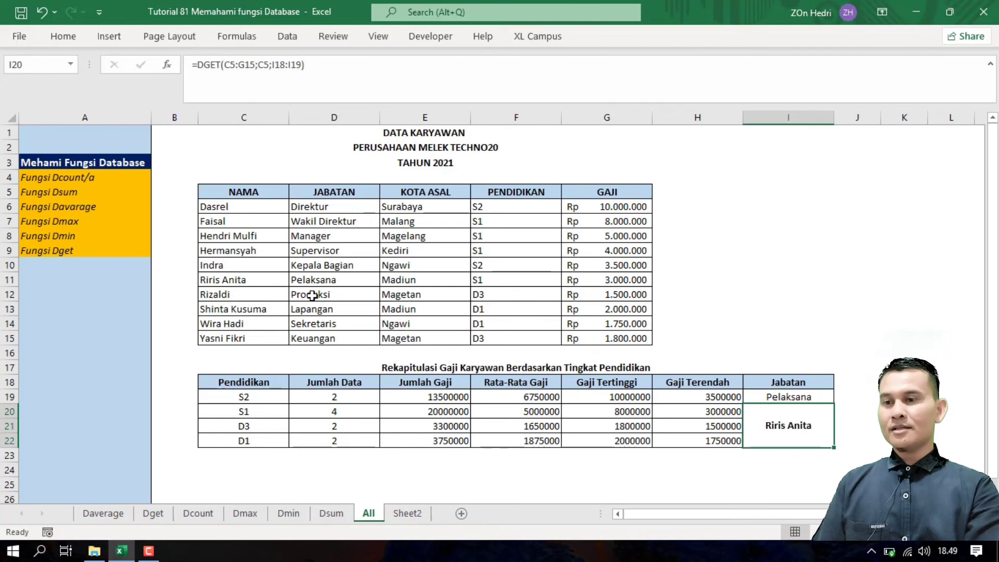
click(321, 279)
click(237, 281)
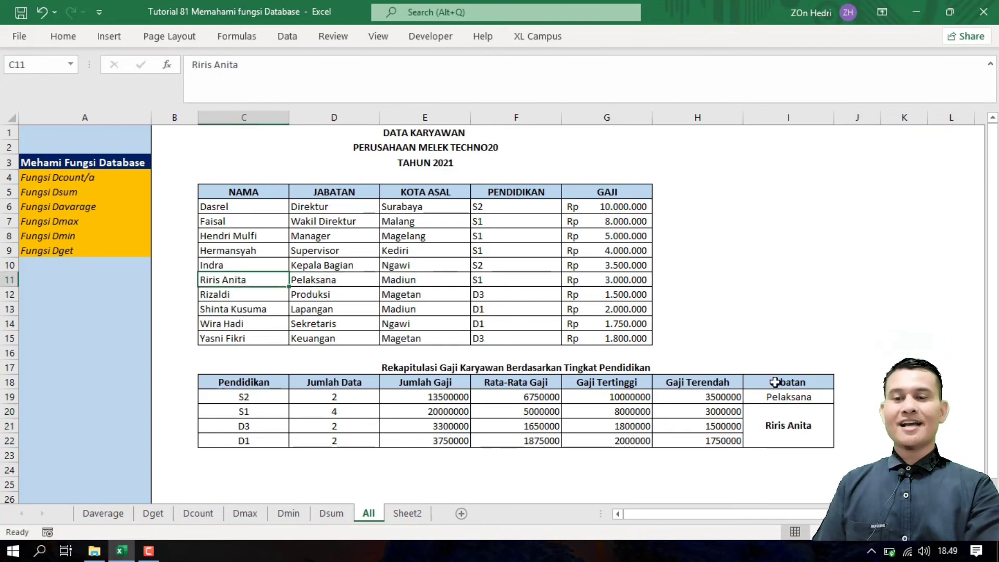
click(846, 345)
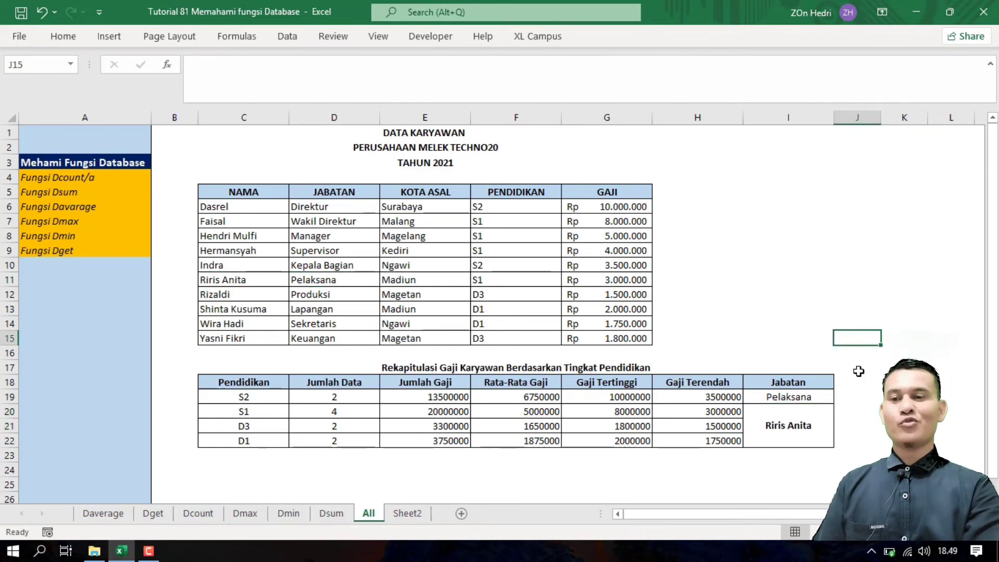